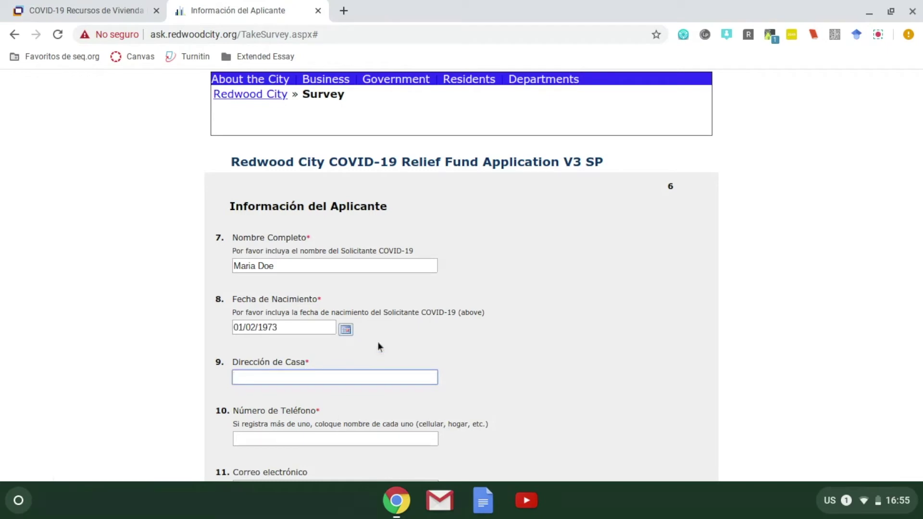
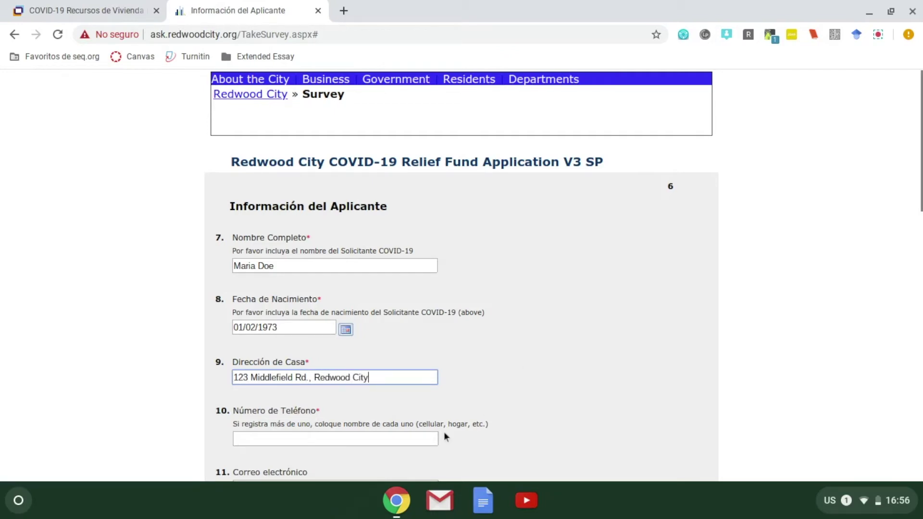
# Fill in the applicant's phone number in Número de Teléfono.
pyautogui.click(427, 439)
pyautogui.click(578, 385)
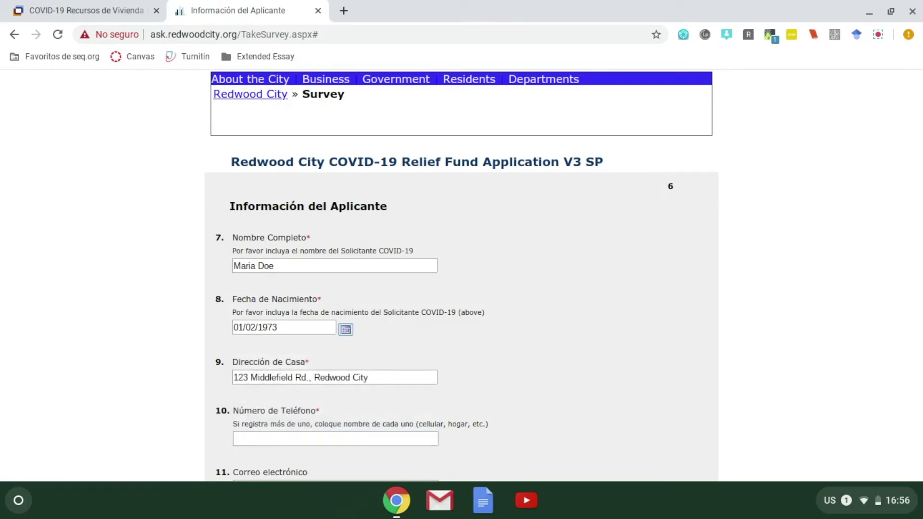
pyautogui.click(419, 439)
pyautogui.write('650-123-')
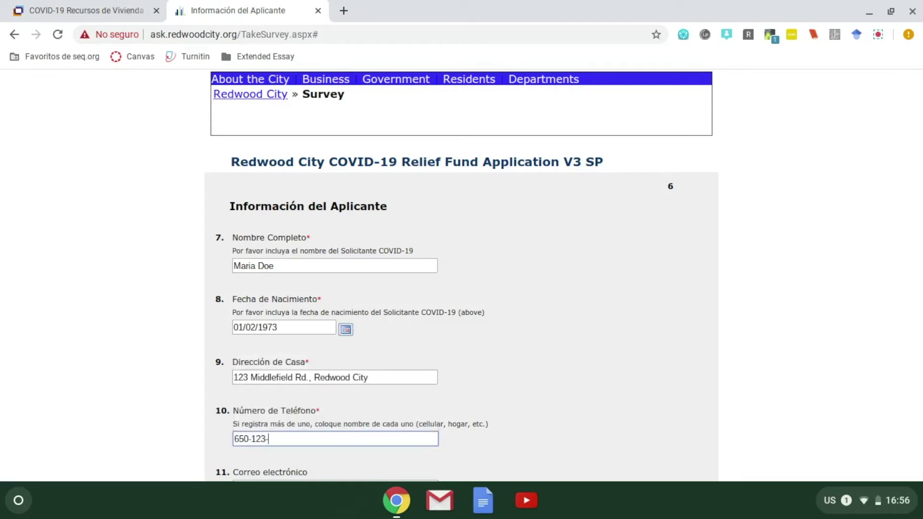
pyautogui.write('4567')
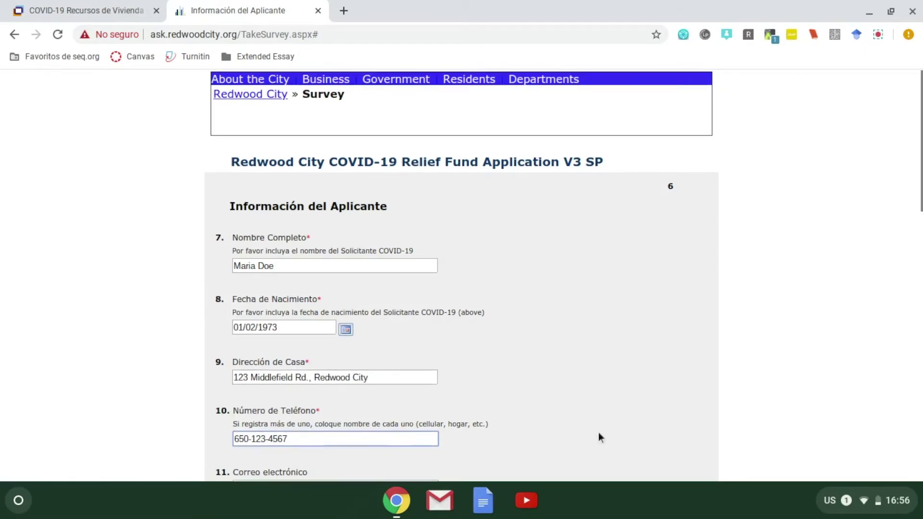
# Fill in the applicant's e-mail address in Correo electrónico.
pyautogui.scroll(-4, 599, 433)
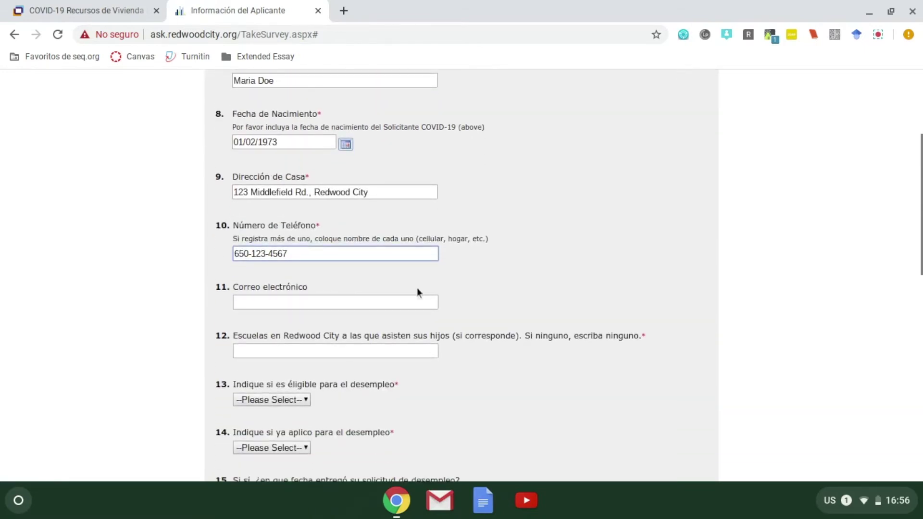
pyautogui.click(425, 306)
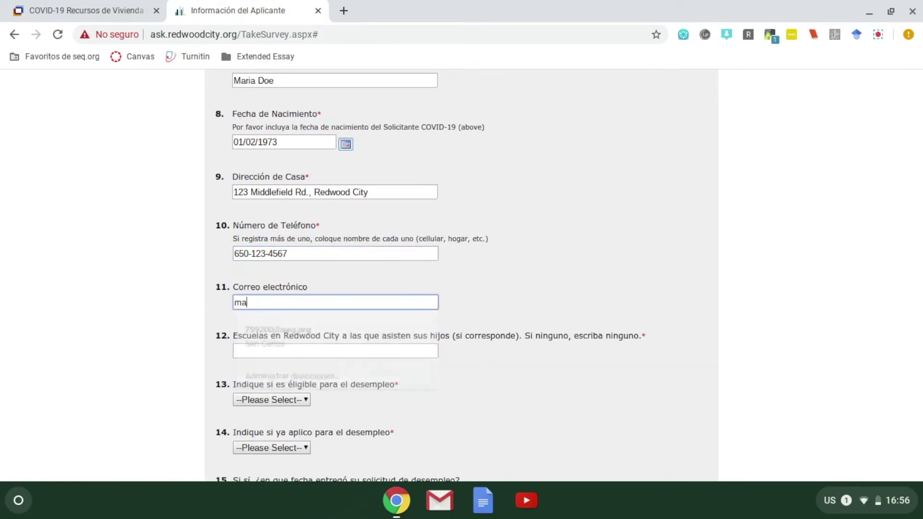
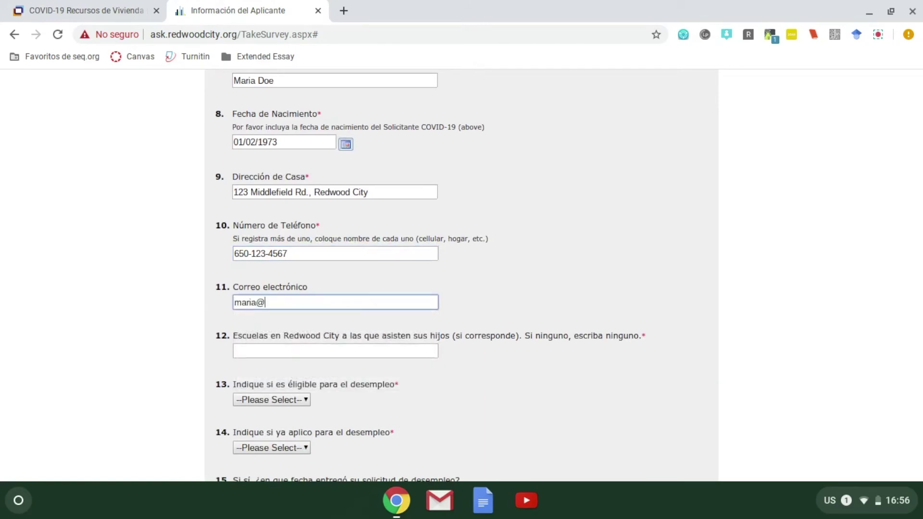
pyautogui.scroll(2, 592, 275)
pyautogui.scroll(-4, 593, 276)
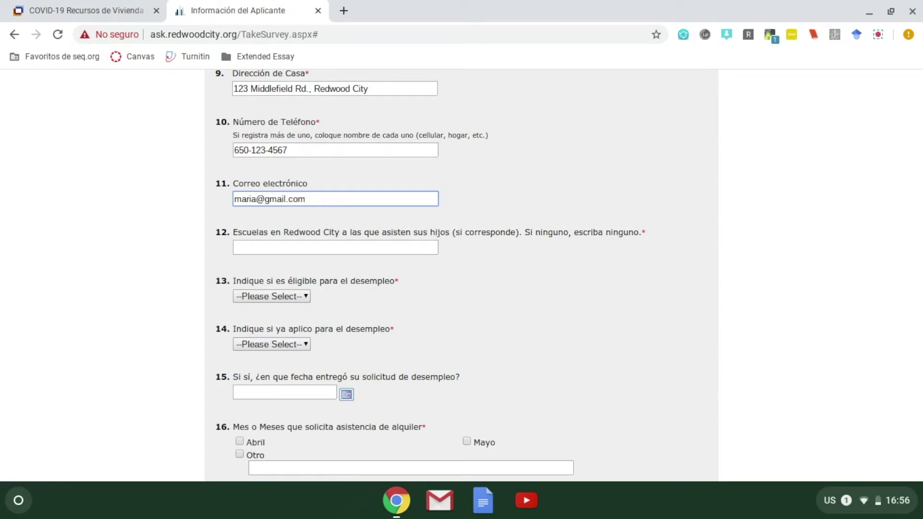
# Answer question 12 with the schools 'McKinley, Sequoia High School'.
pyautogui.click(422, 248)
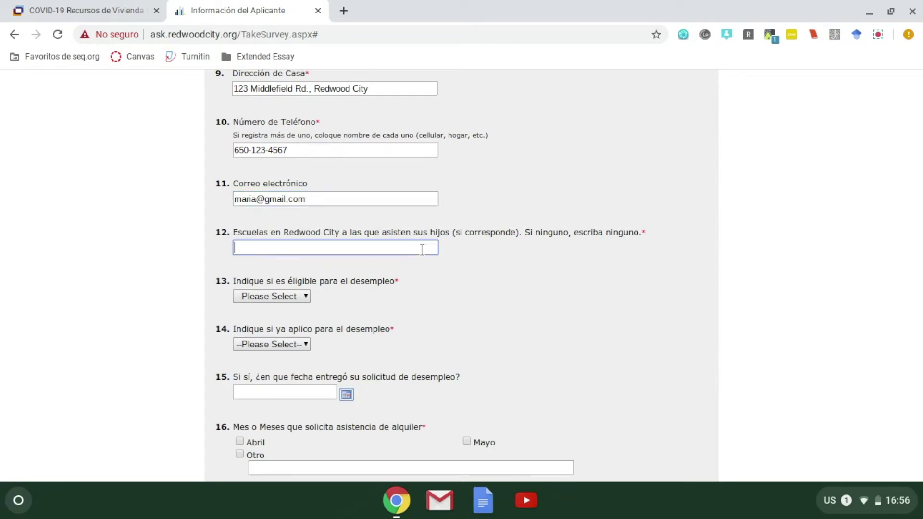
pyautogui.write('McKinley, Sequo')
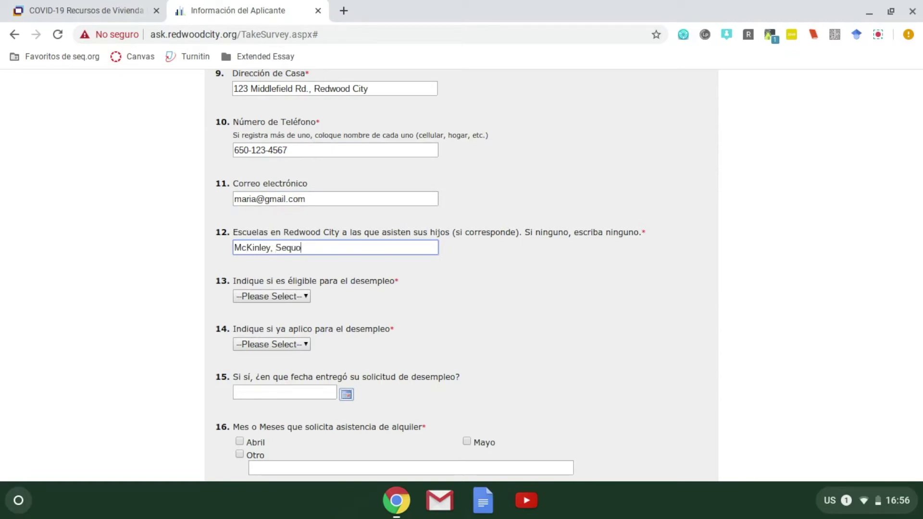
pyautogui.write('ia High School')
pyautogui.click(250, 300)
pyautogui.click(250, 299)
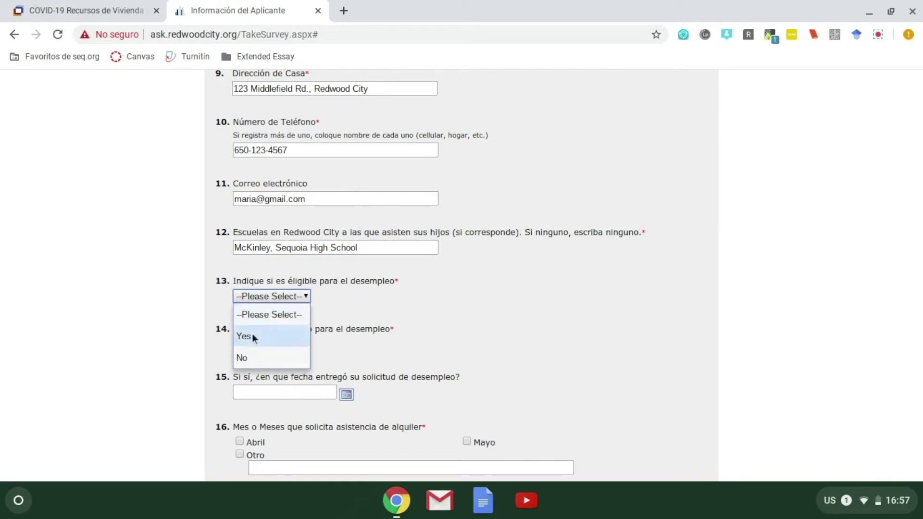
# Answer No to question 13 (unemployment eligibility) and question 14 (already applied).
pyautogui.click(244, 357)
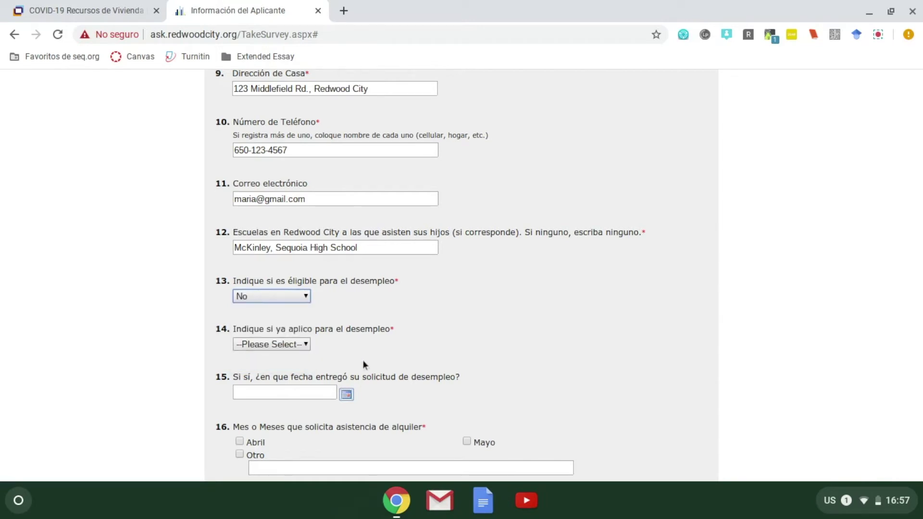
pyautogui.click(305, 344)
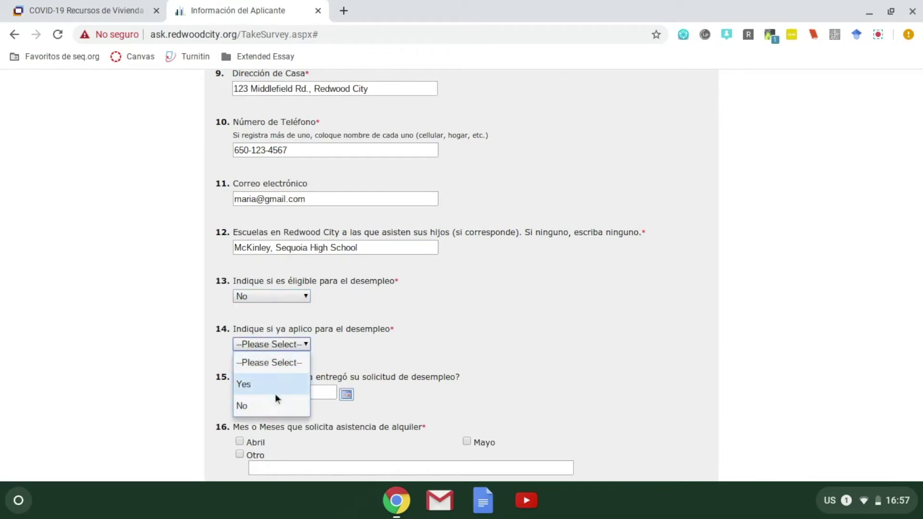
pyautogui.click(264, 405)
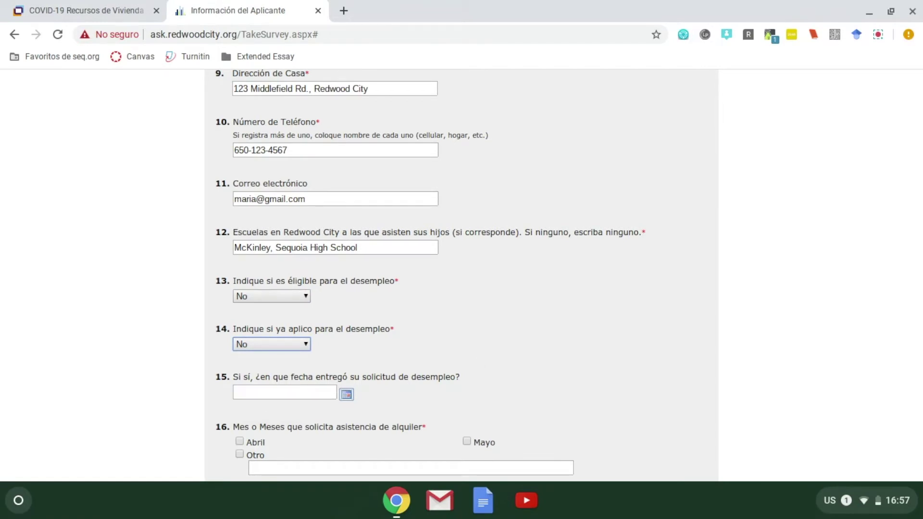
pyautogui.scroll(1, 461, 274)
pyautogui.scroll(-3, 461, 274)
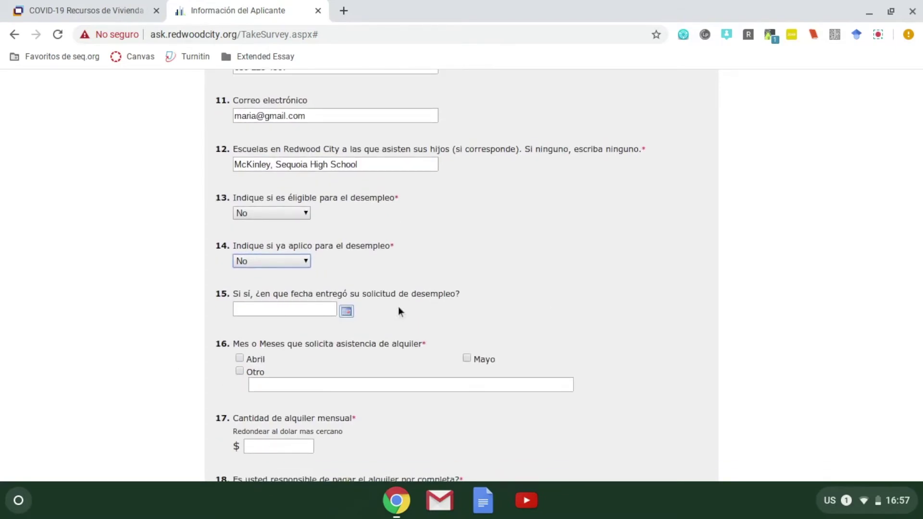
# Leave question 15's unemployment application date blank, closing its date picker unchosen.
pyautogui.click(346, 311)
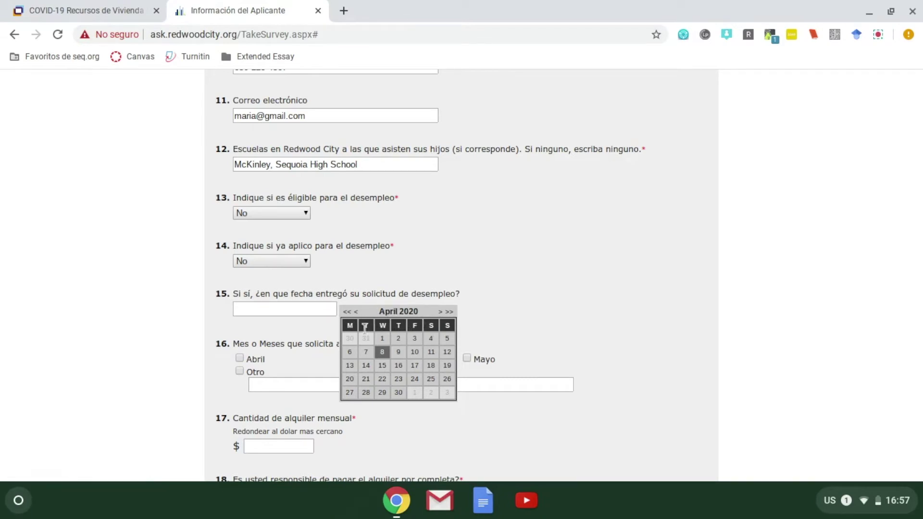
pyautogui.click(428, 280)
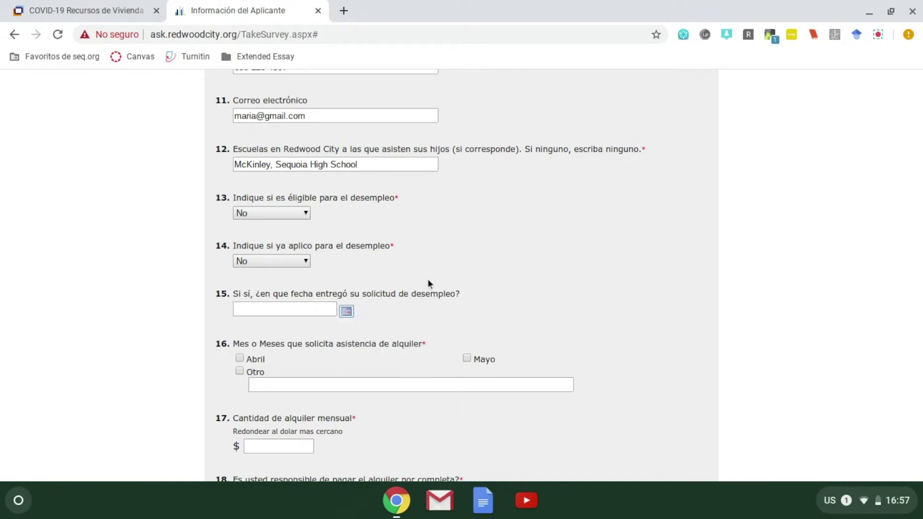
pyautogui.scroll(2, 453, 339)
pyautogui.scroll(-4, 452, 340)
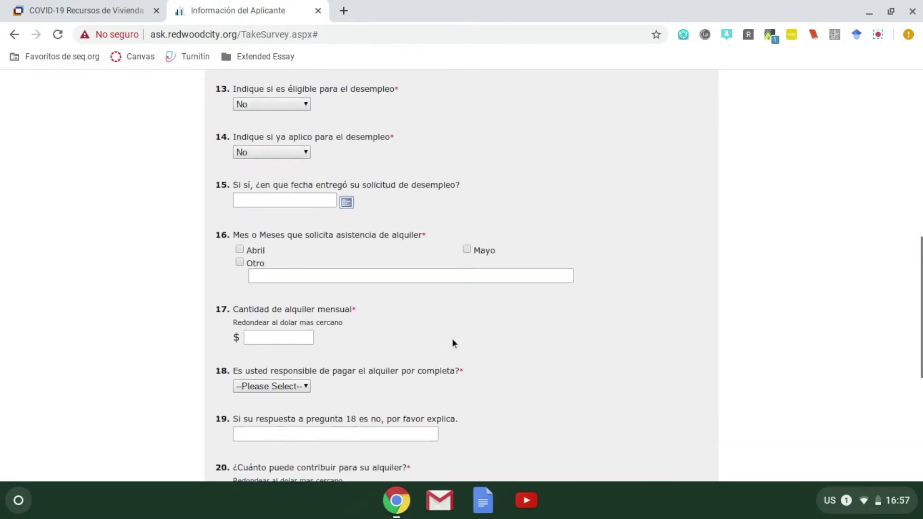
pyautogui.scroll(-1, 452, 342)
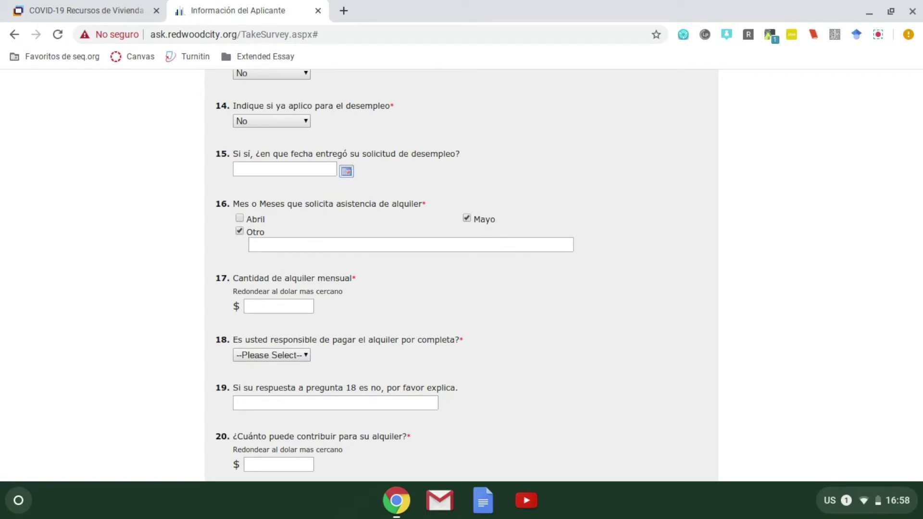
# Write 'junio tambien' in question 16's Otro months box.
pyautogui.click(304, 245)
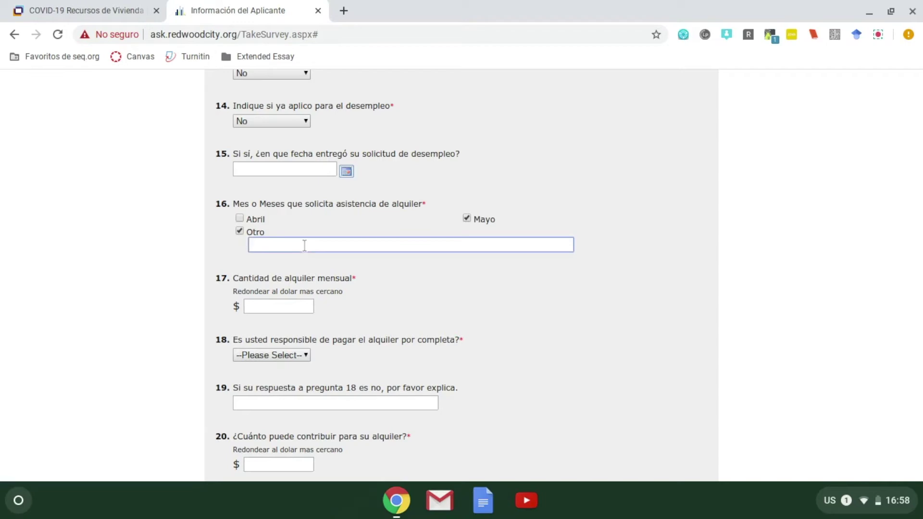
pyautogui.write('junio')
pyautogui.write('tambien')
pyautogui.click(403, 309)
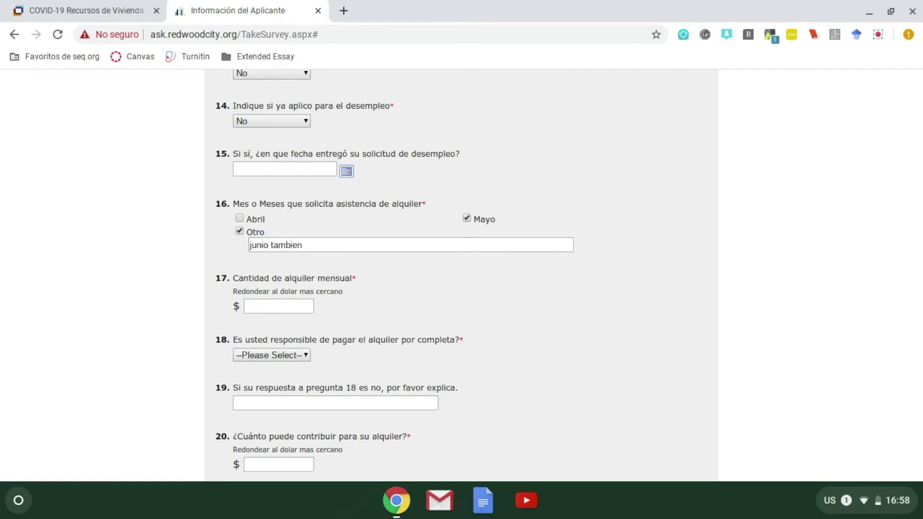
# Enter 2000 as the monthly rent amount for question 17.
pyautogui.click(308, 307)
pyautogui.write('2000')
pyautogui.scroll(-1, 384, 302)
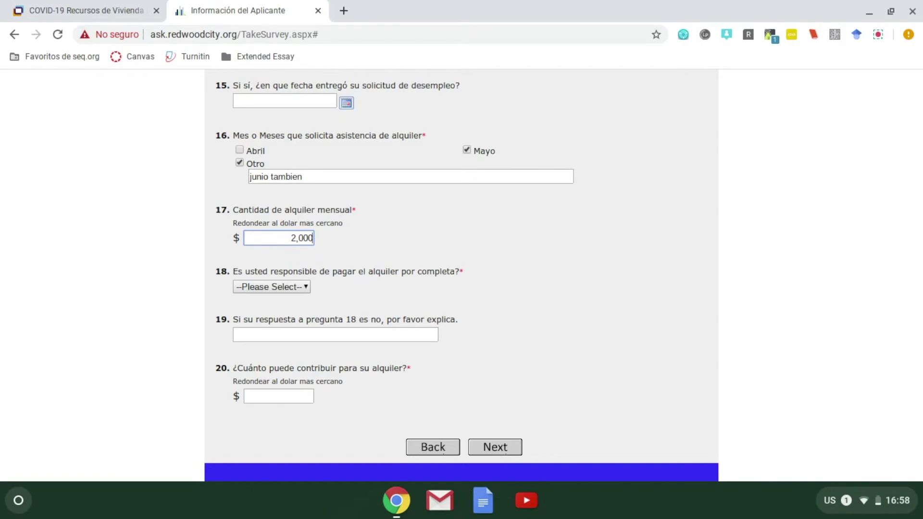
# Answer question 18 No and explain rent is paid '$1000 yo, mi prima paga $1000'.
pyautogui.click(304, 286)
pyautogui.click(284, 322)
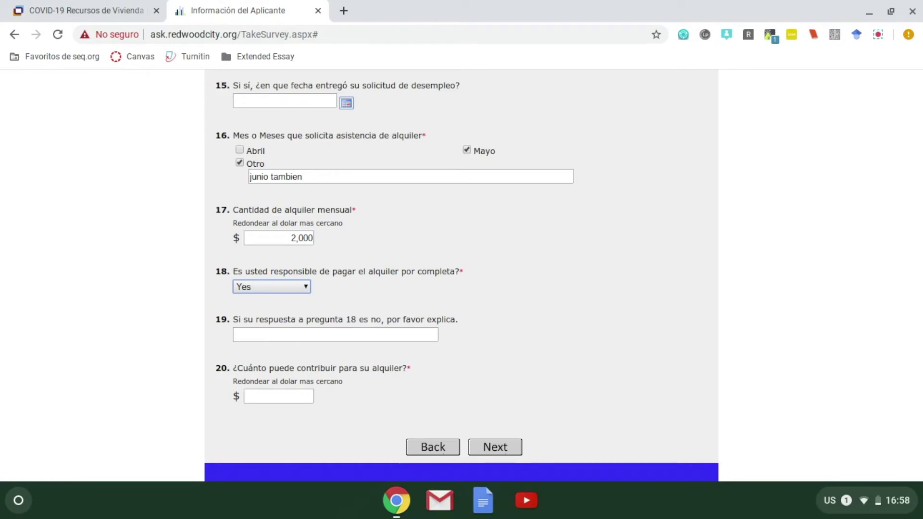
pyautogui.click(254, 291)
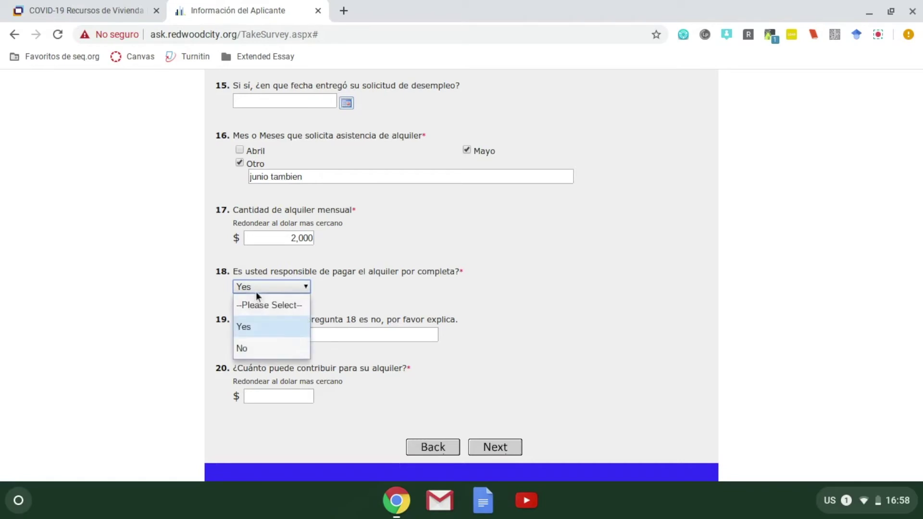
pyautogui.click(266, 341)
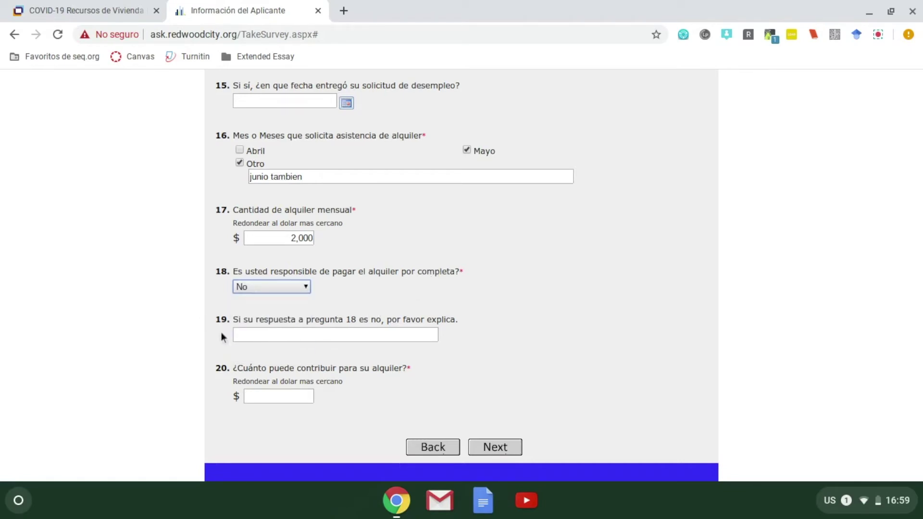
pyautogui.click(245, 336)
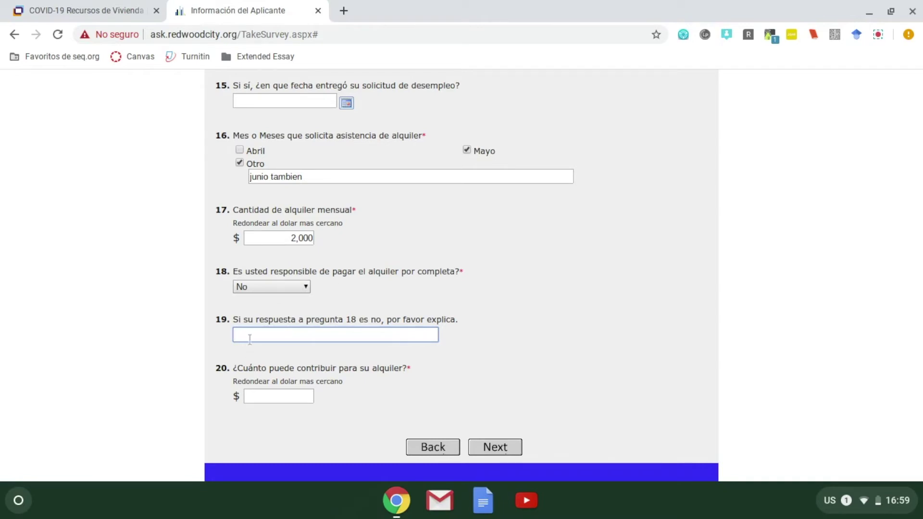
pyautogui.write('$1000 yo, mi prima paga')
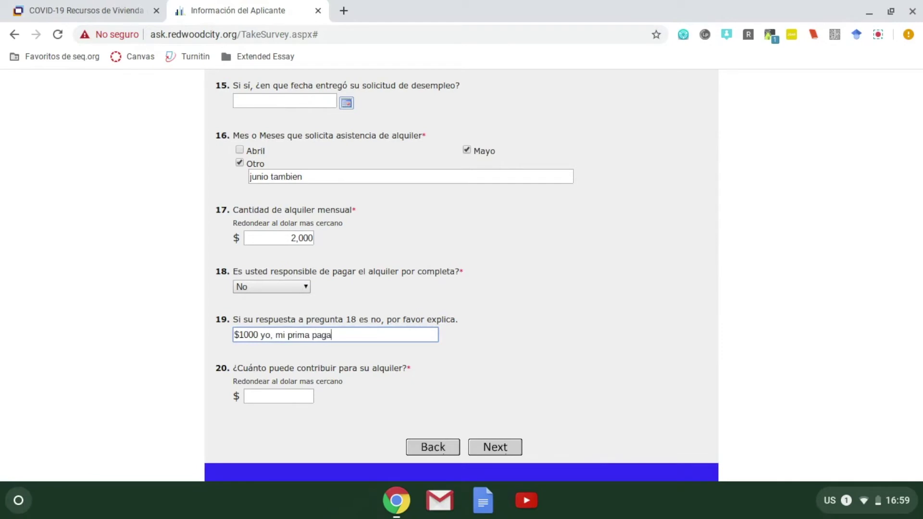
pyautogui.write(' $1000')
# Enter 200 as the rent contribution amount for question 20.
pyautogui.scroll(1, 527, 315)
pyautogui.scroll(-3, 528, 314)
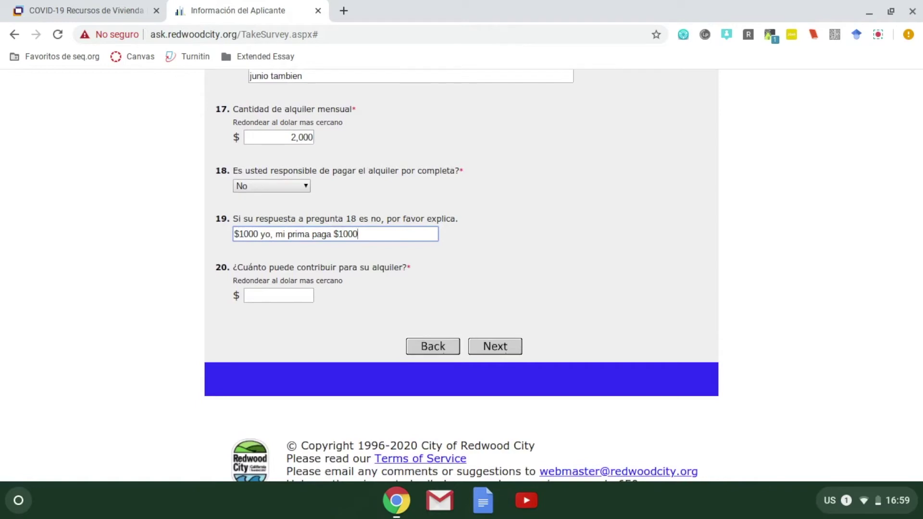
pyautogui.click(307, 297)
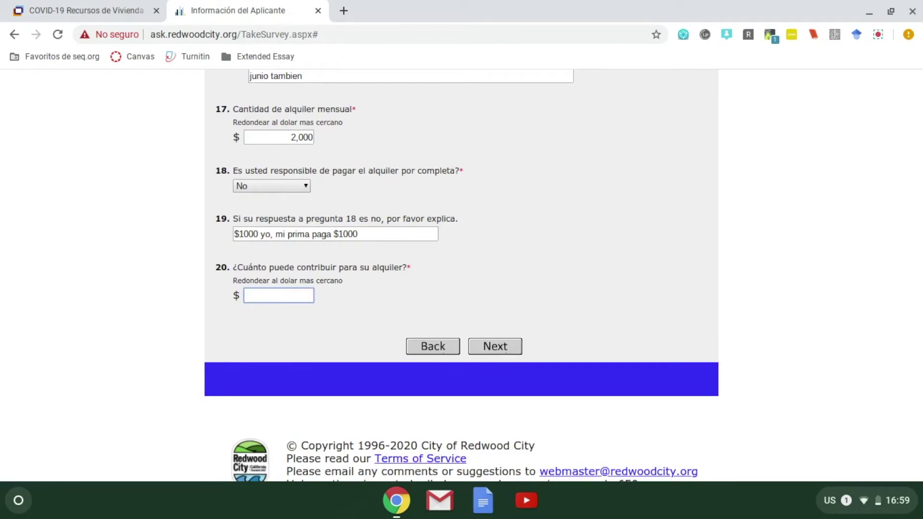
pyautogui.write('200')
# Advance to the Subir Documentos page and dismiss the Google Translate offer.
pyautogui.click(503, 350)
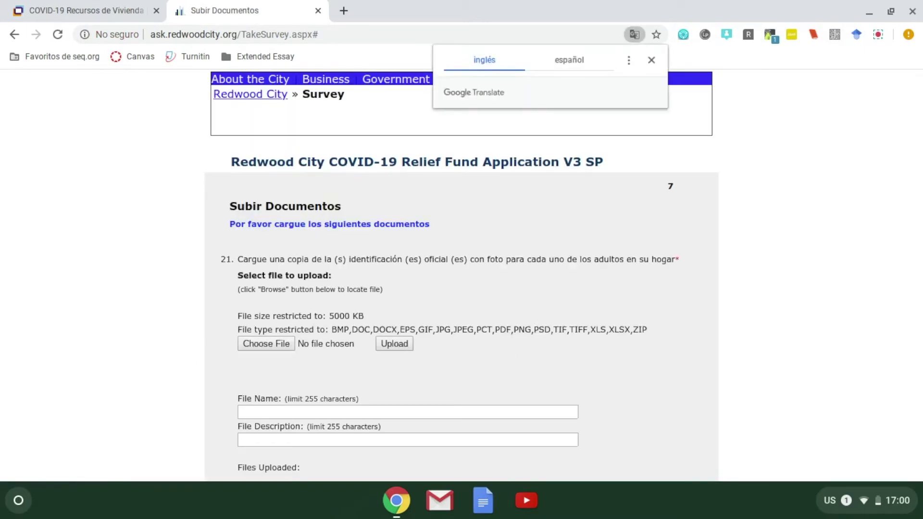
pyautogui.click(647, 59)
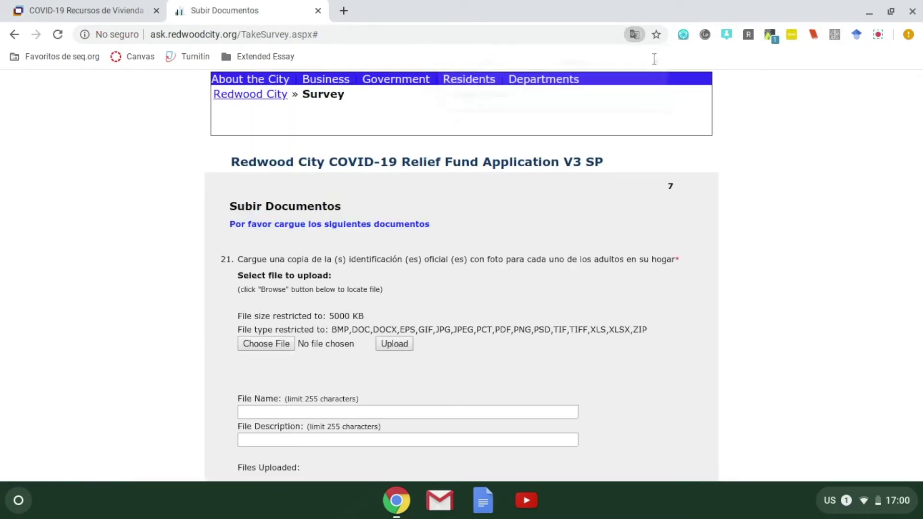
pyautogui.scroll(-2, 839, 247)
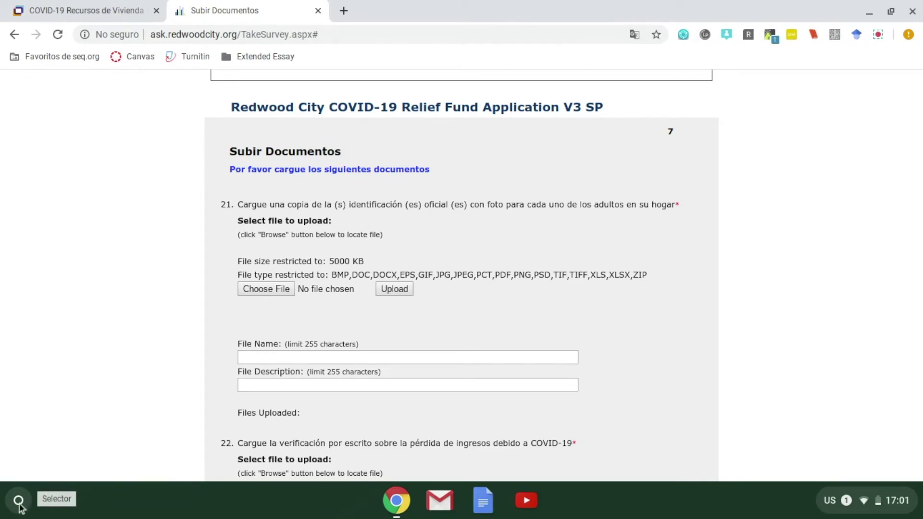
# Launch the Cámara app by searching 'camara' in the ChromeOS Launcher.
pyautogui.click(19, 501)
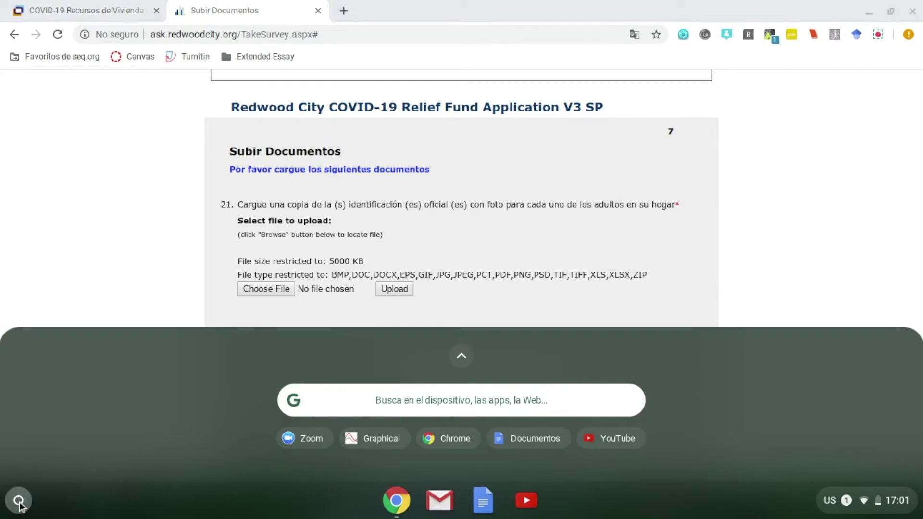
pyautogui.click(428, 400)
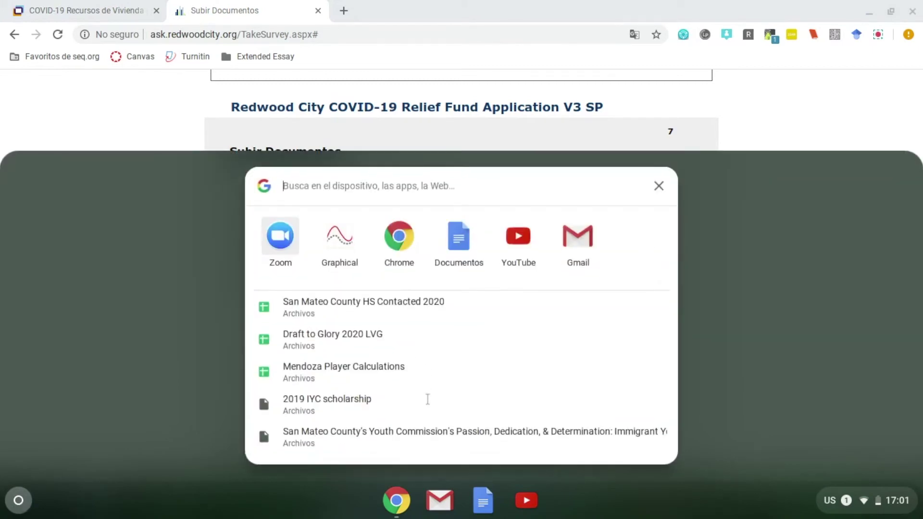
pyautogui.write('ca')
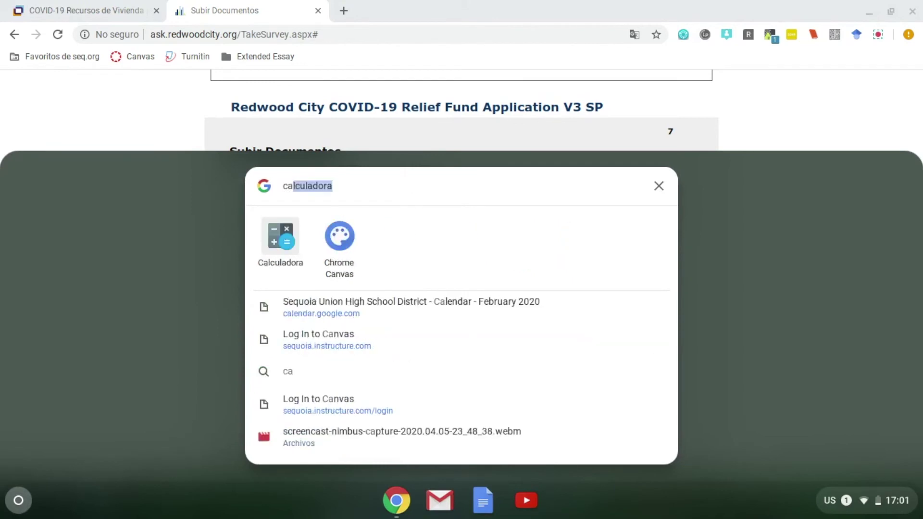
pyautogui.write('mara')
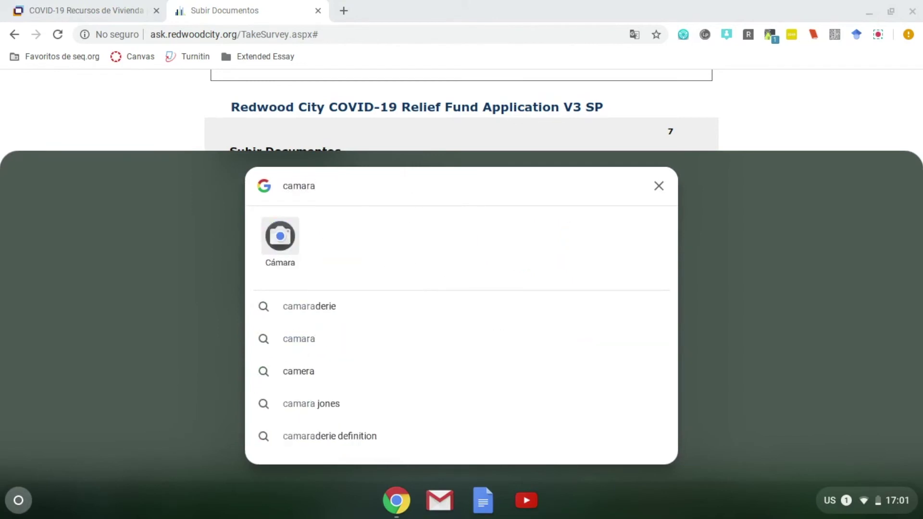
pyautogui.click(284, 243)
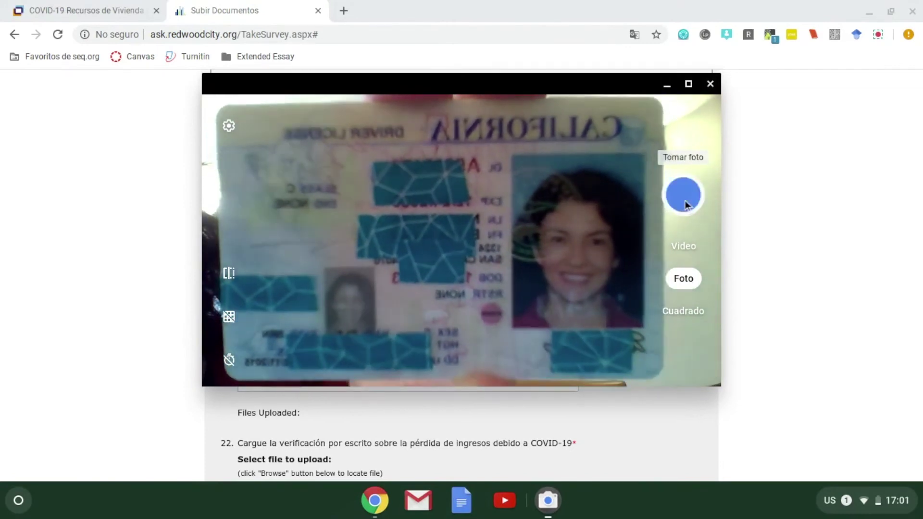
# Take a photo of the driver licence and close the Camera app.
pyautogui.click(685, 200)
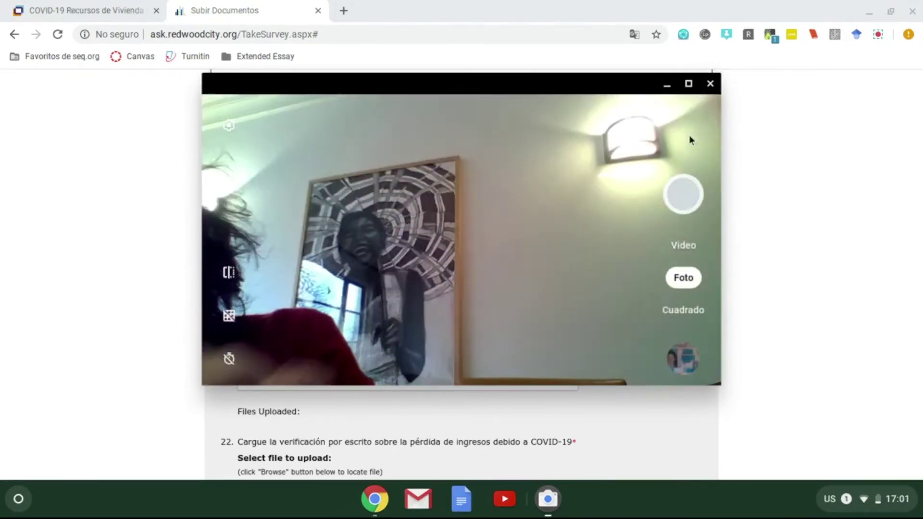
pyautogui.click(707, 85)
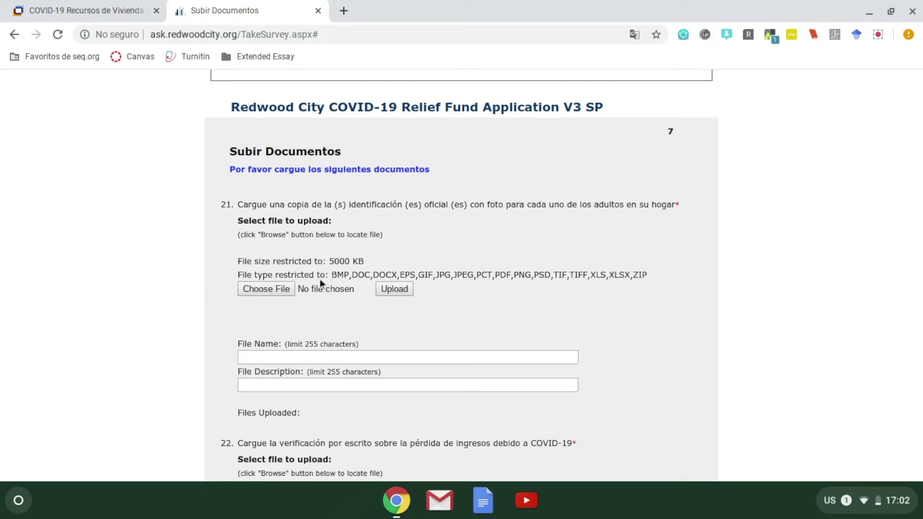
# Choose IMG_20200408_170150.jpg from Descargas as question 21's photo ID file.
pyautogui.click(272, 290)
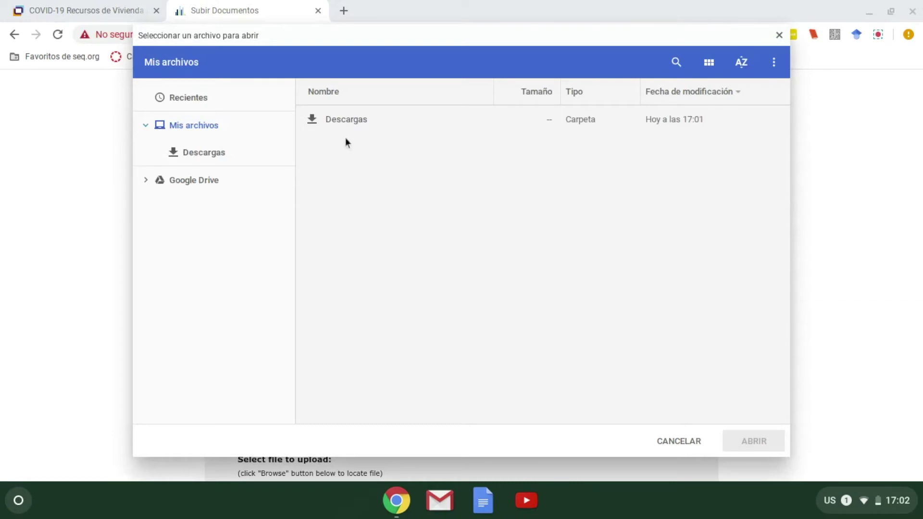
pyautogui.click(374, 125)
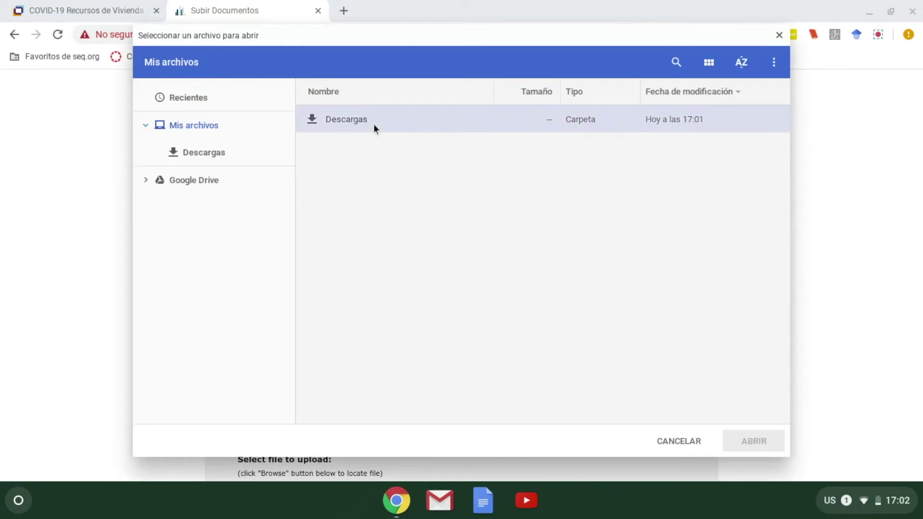
pyautogui.doubleClick(373, 124)
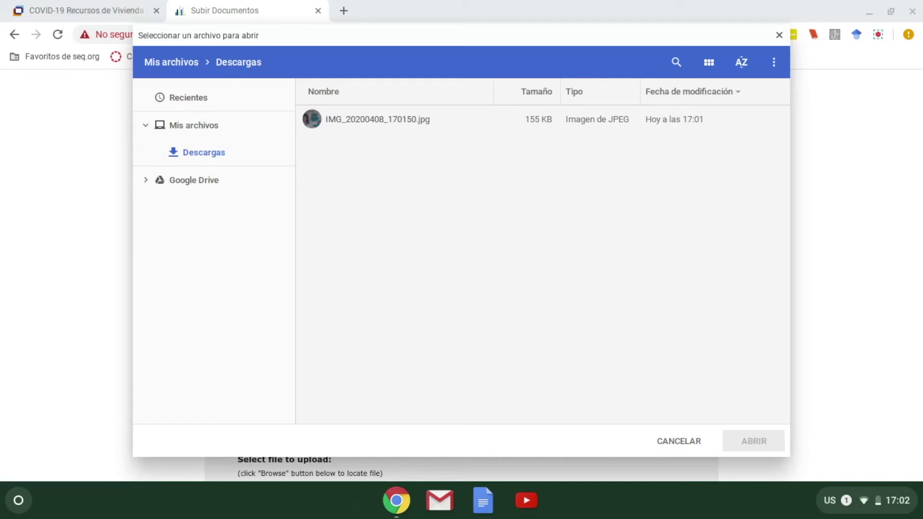
pyautogui.click(439, 126)
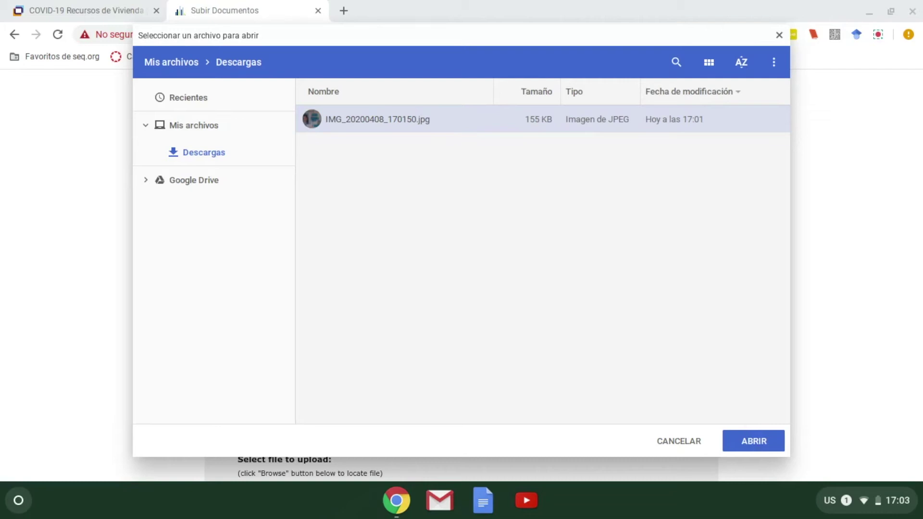
pyautogui.click(753, 446)
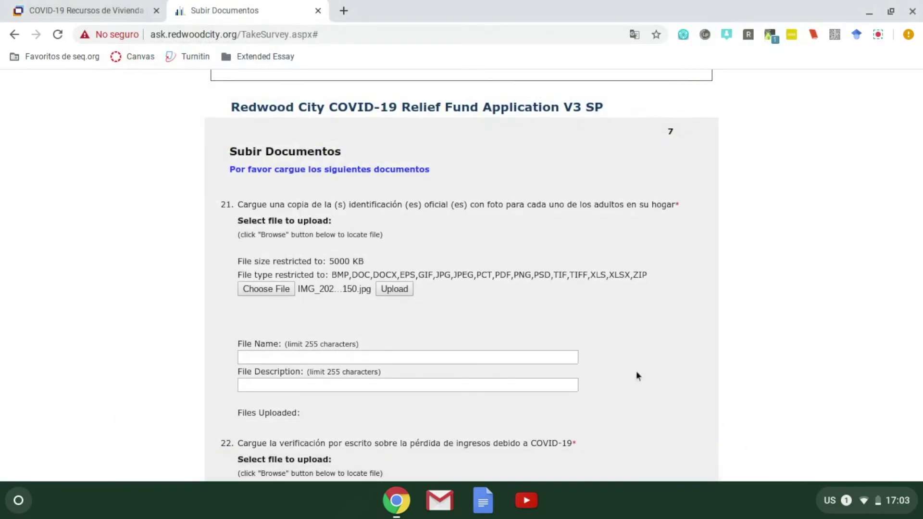
# Scroll down to question 21's Files Uploaded list showing IMG_20200408_170150.jpg.
pyautogui.scroll(-1, 530, 299)
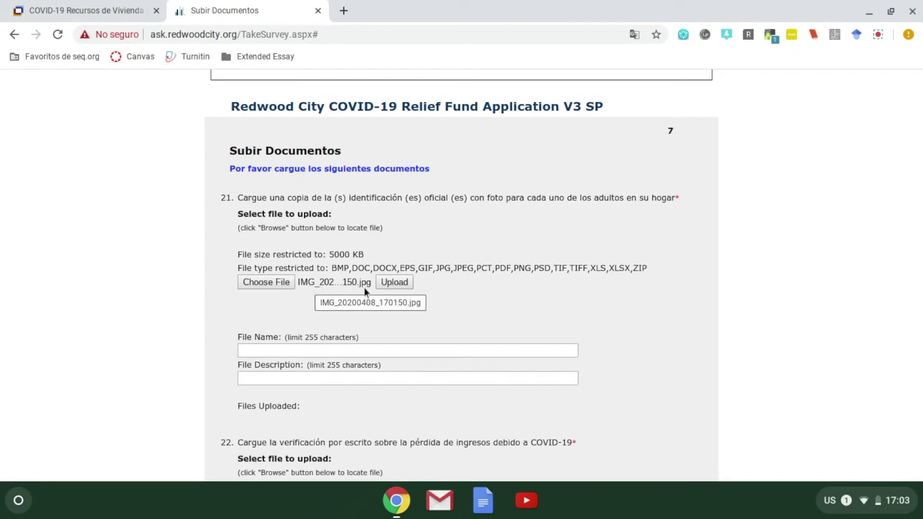
pyautogui.scroll(-1, 365, 298)
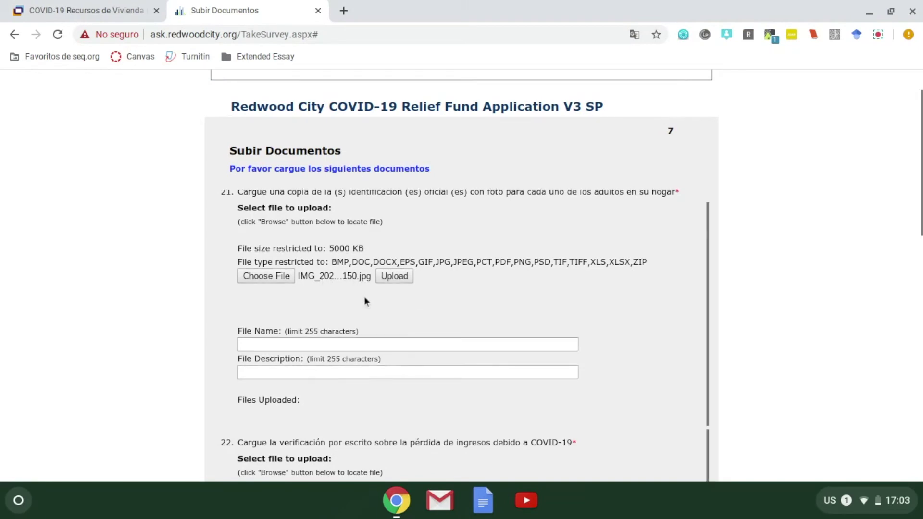
pyautogui.scroll(-1, 149, 355)
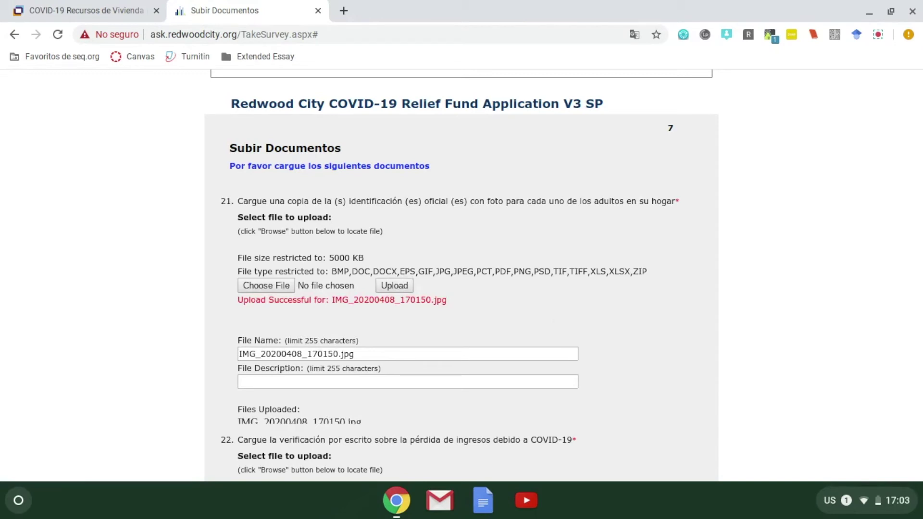
pyautogui.moveTo(236, 303); pyautogui.dragTo(432, 304)
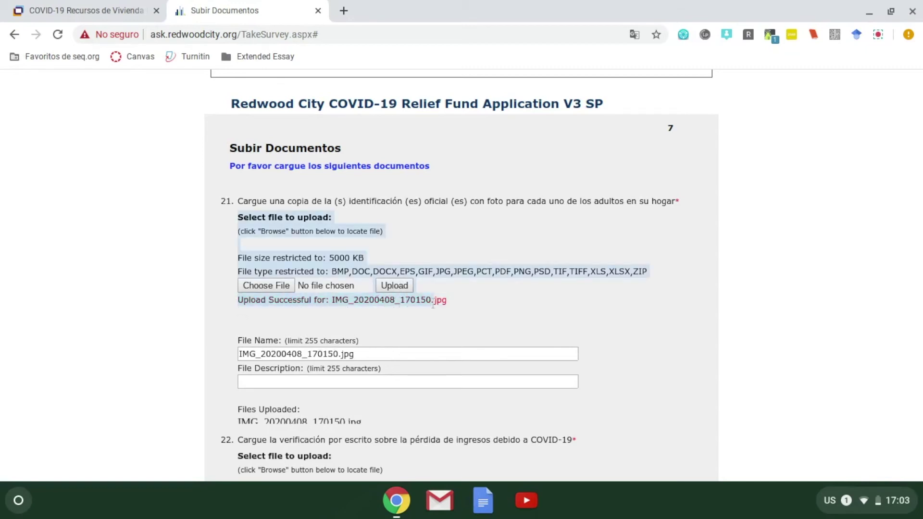
pyautogui.click(461, 298)
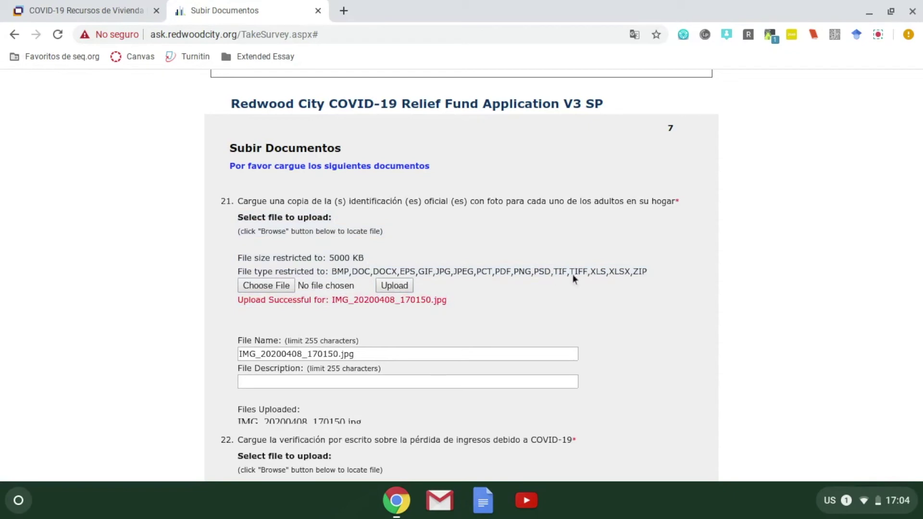
pyautogui.scroll(-1, 627, 299)
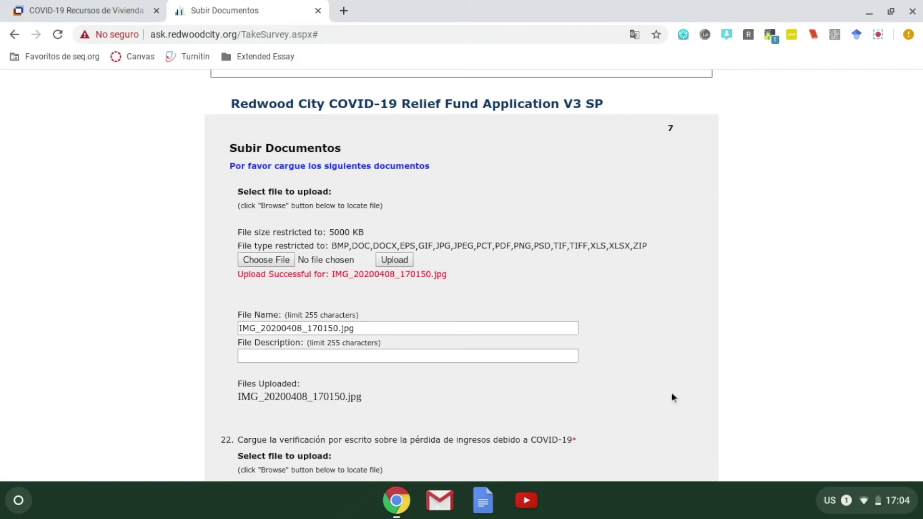
pyautogui.scroll(1, 640, 366)
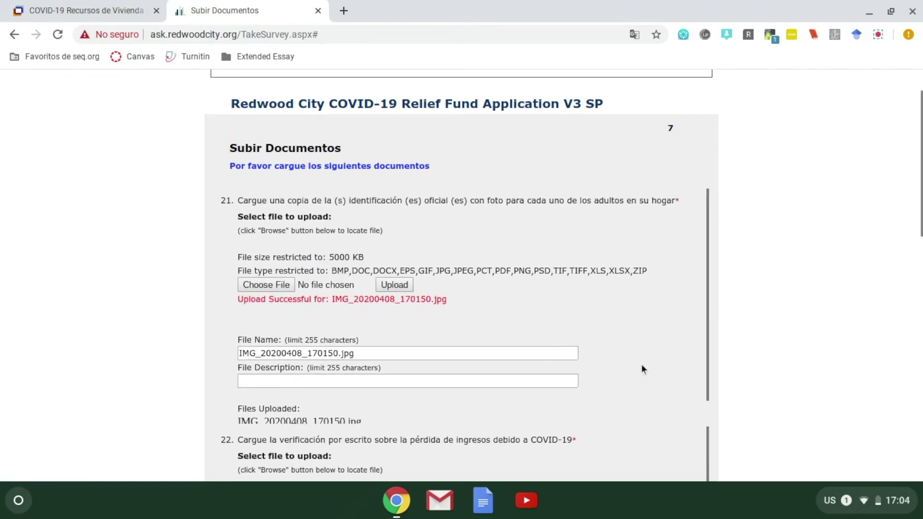
pyautogui.scroll(-1, 641, 364)
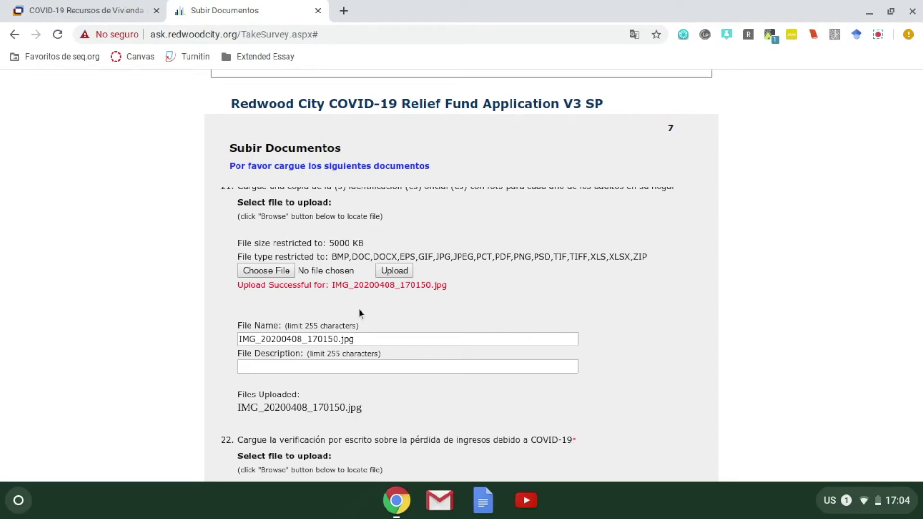
# Upload IMG_20200408_170150.jpg again for question 21, so Files Uploaded lists it twice.
pyautogui.click(277, 273)
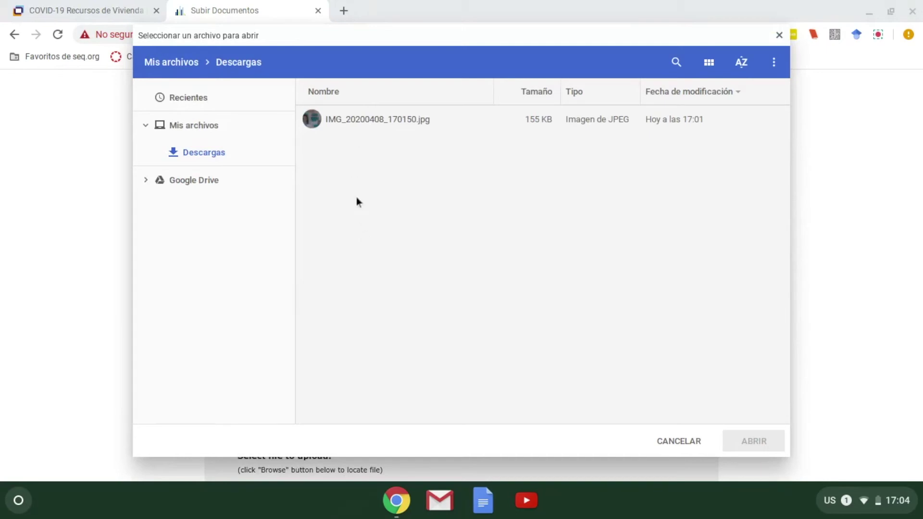
pyautogui.doubleClick(353, 120)
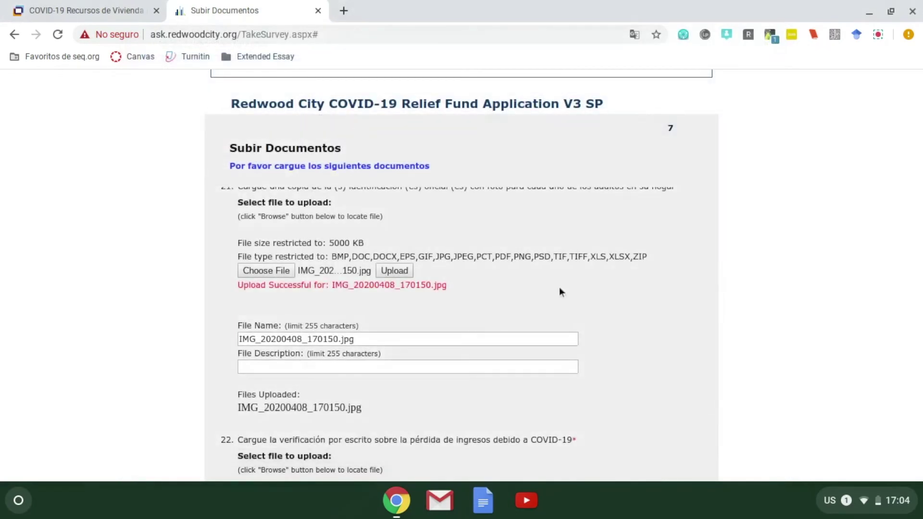
pyautogui.click(398, 270)
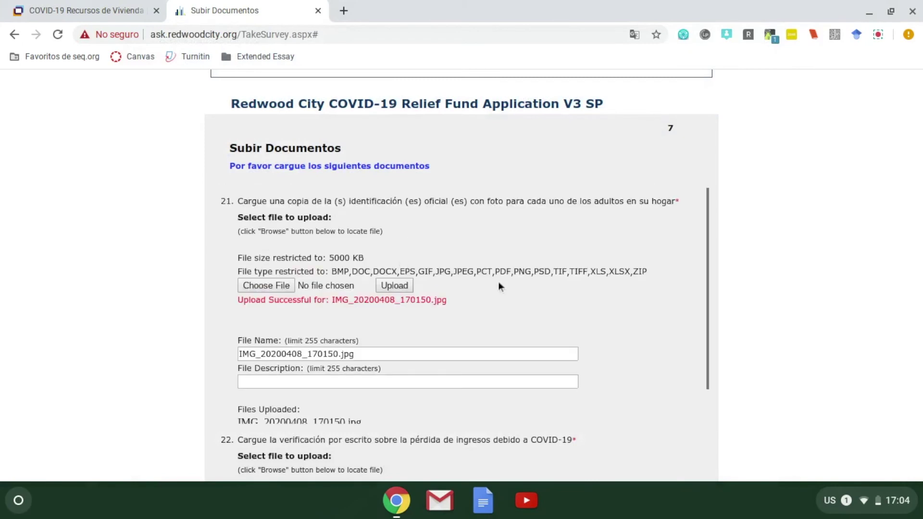
pyautogui.scroll(-1, 498, 286)
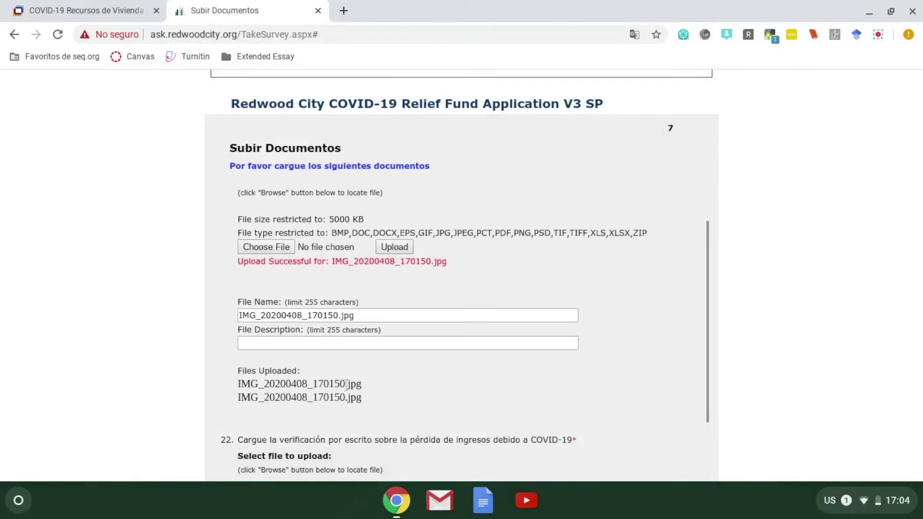
pyautogui.moveTo(238, 386); pyautogui.dragTo(360, 402)
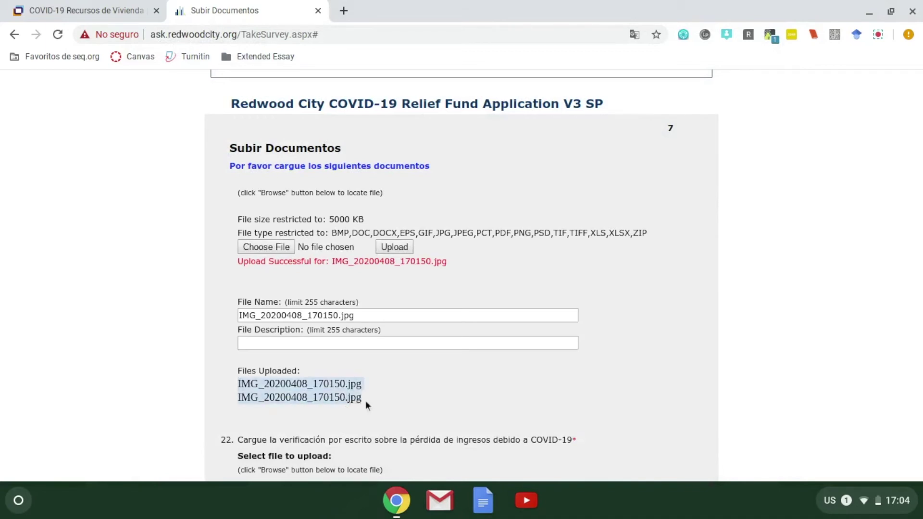
pyautogui.click(373, 394)
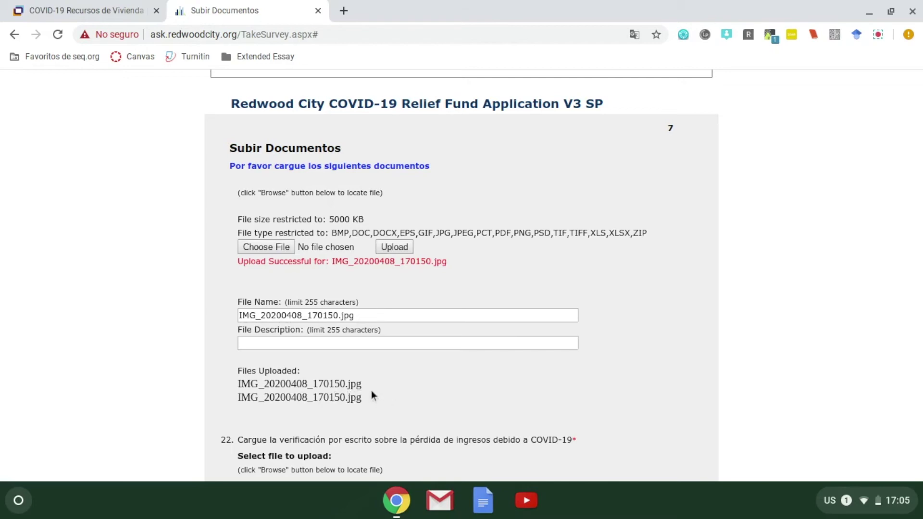
pyautogui.scroll(-1, 371, 390)
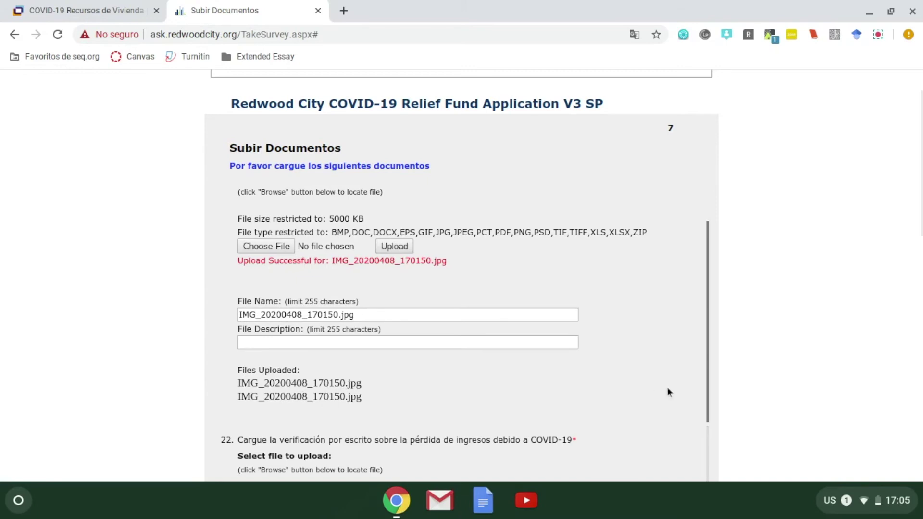
pyautogui.scroll(-3, 677, 168)
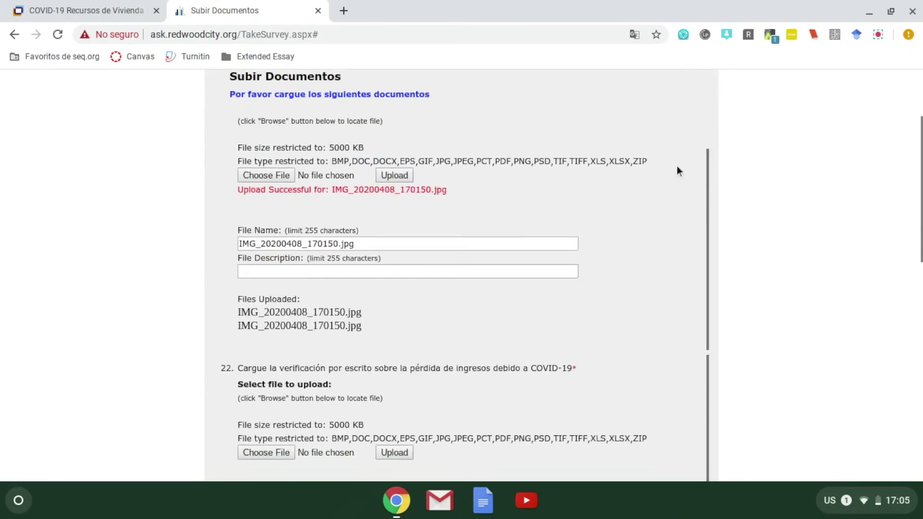
pyautogui.scroll(-3, 740, 216)
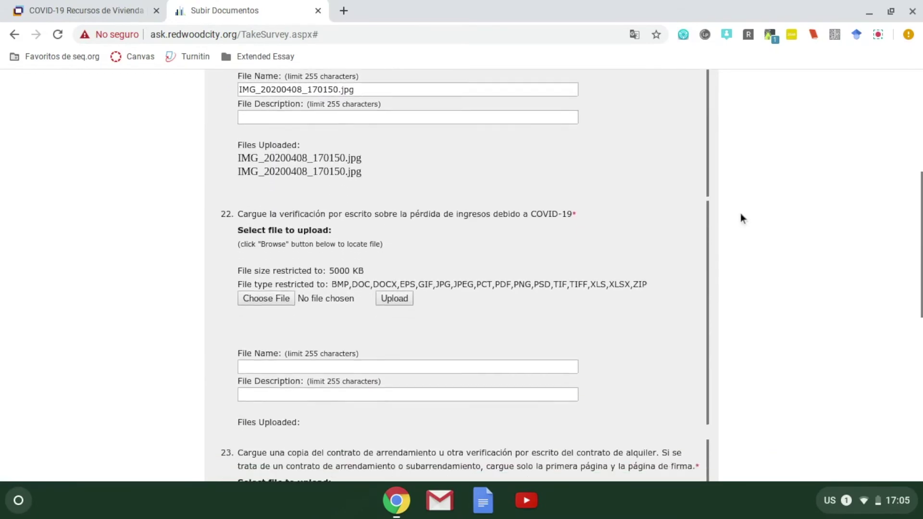
pyautogui.scroll(-1, 740, 218)
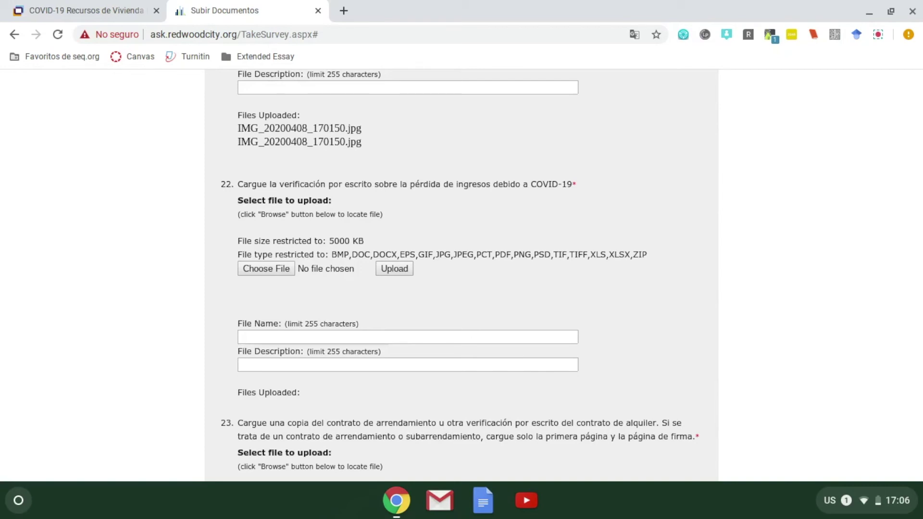
# Photograph the signed paper document with the Cámara app, then close the camera.
pyautogui.click(19, 502)
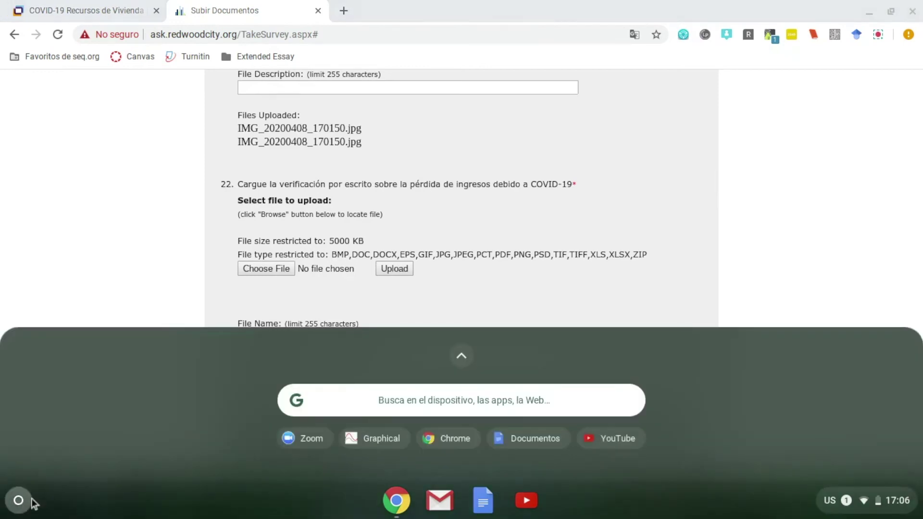
pyautogui.click(426, 406)
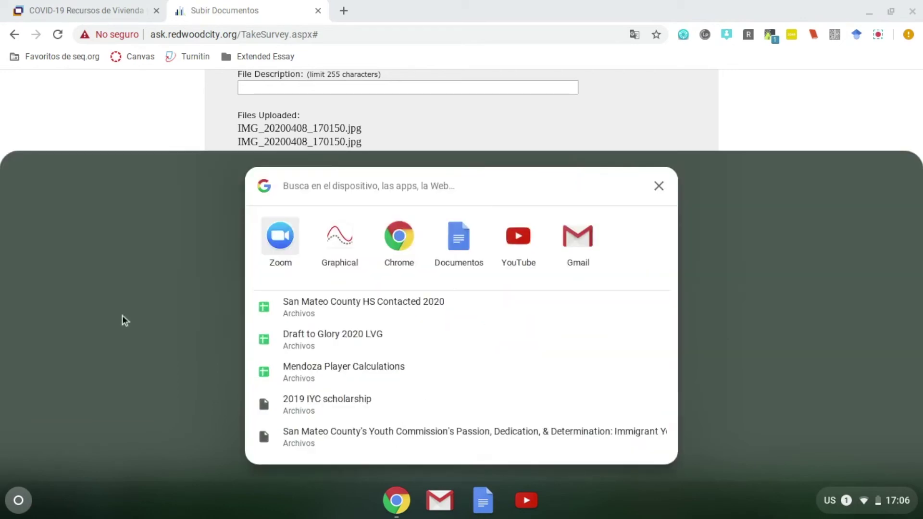
pyautogui.write('cam')
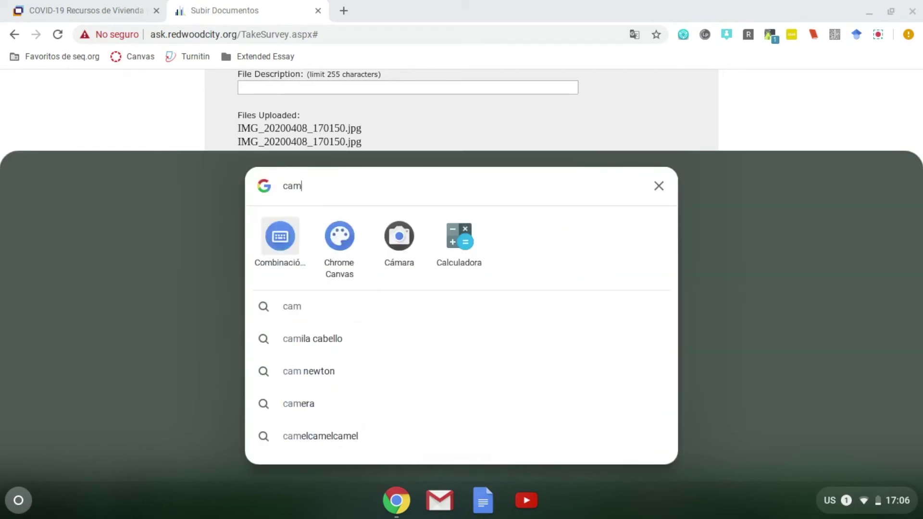
pyautogui.write('ara')
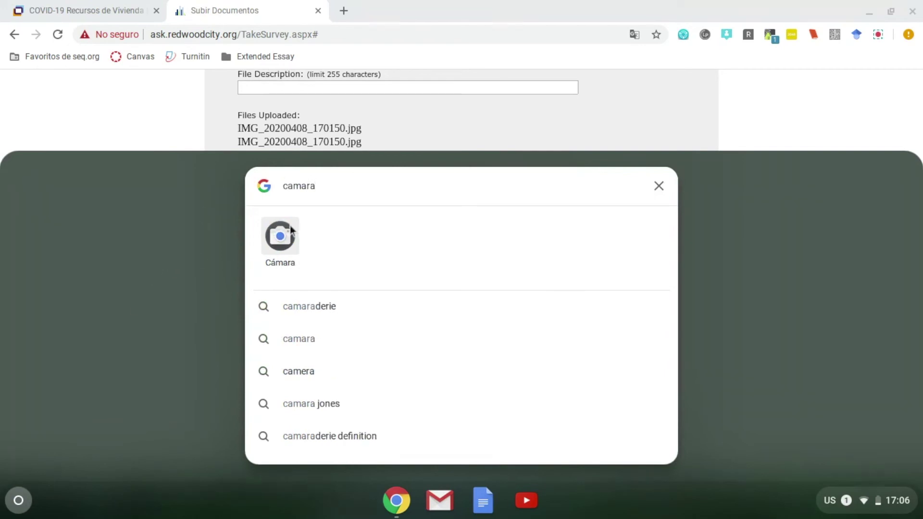
pyautogui.click(282, 236)
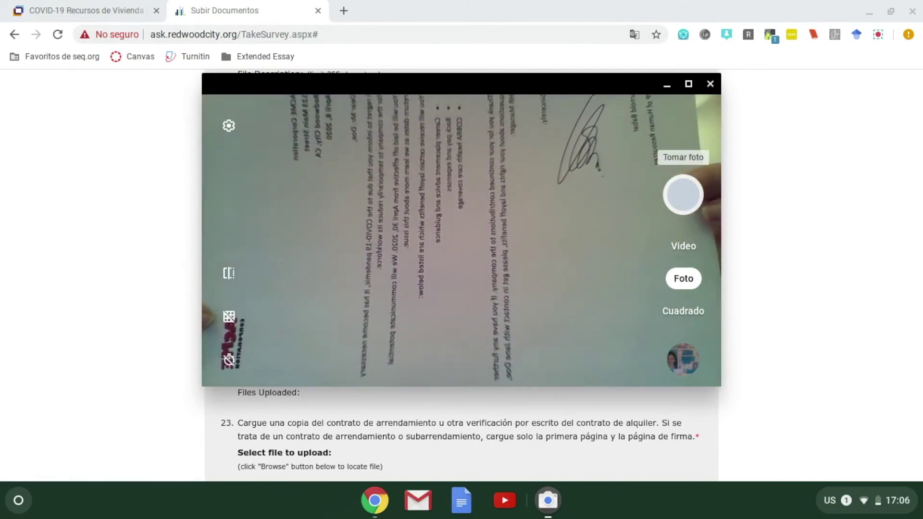
pyautogui.click(692, 199)
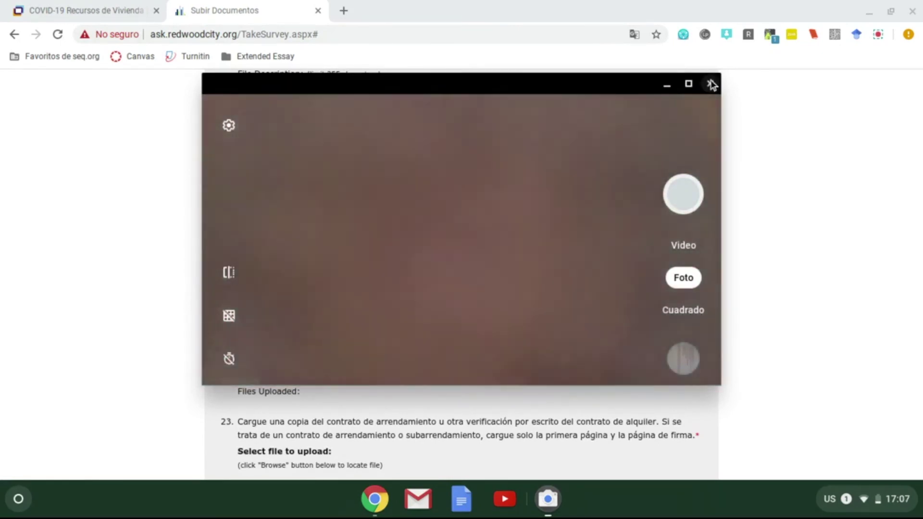
pyautogui.click(710, 83)
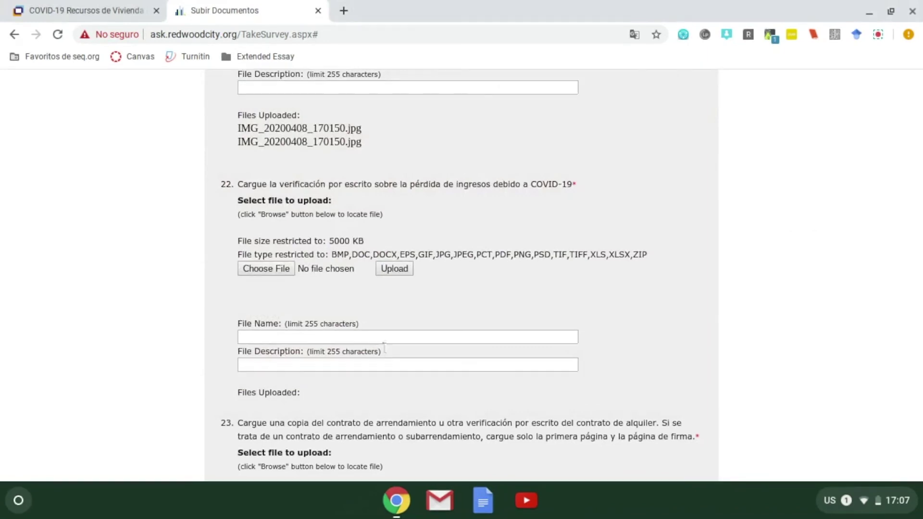
# Upload IMG_20200408_170657.jpg from Descargas as question 22's proof of COVID-19 income loss.
pyautogui.click(271, 272)
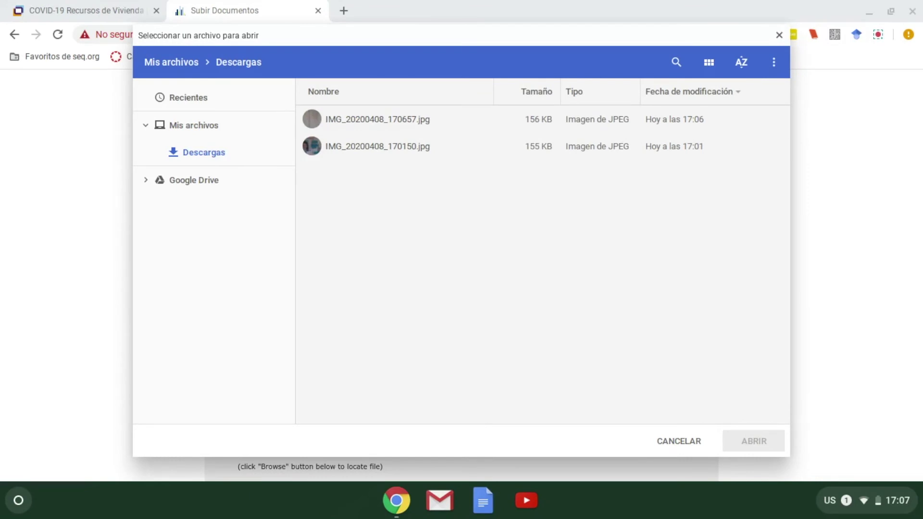
pyautogui.click(325, 126)
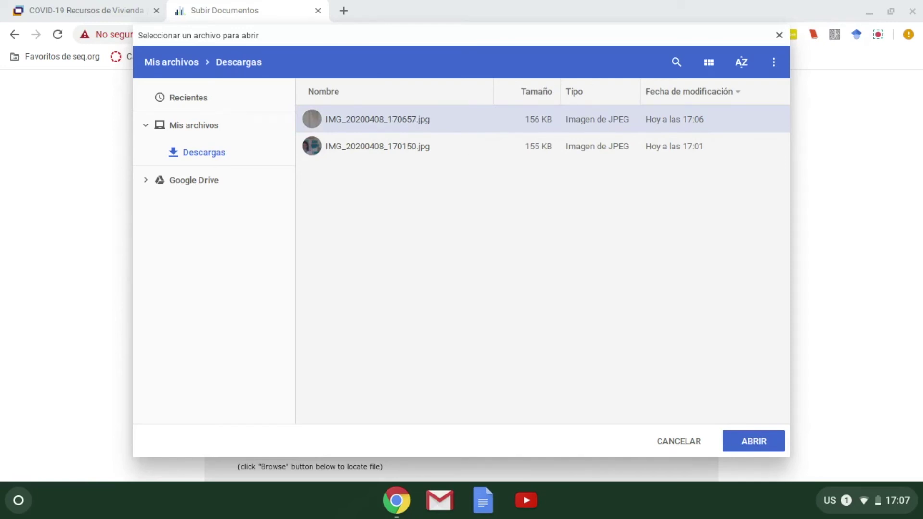
pyautogui.click(746, 443)
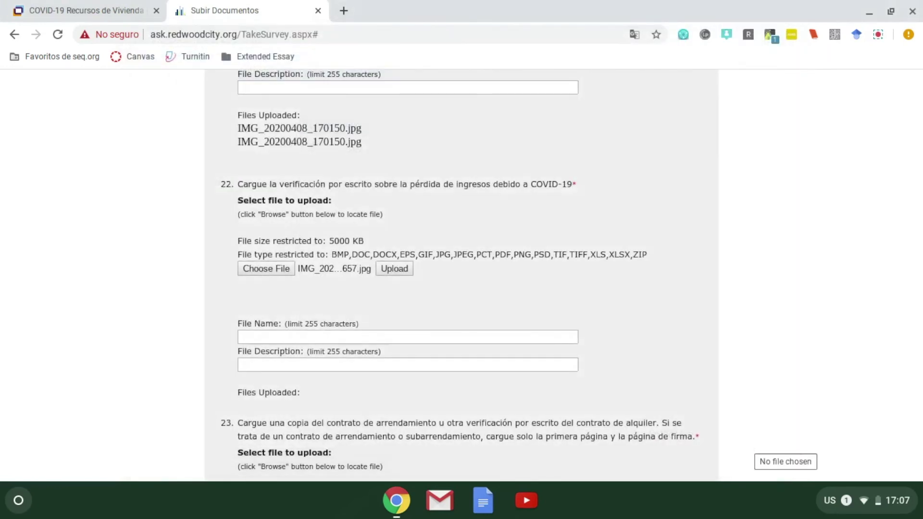
pyautogui.click(400, 273)
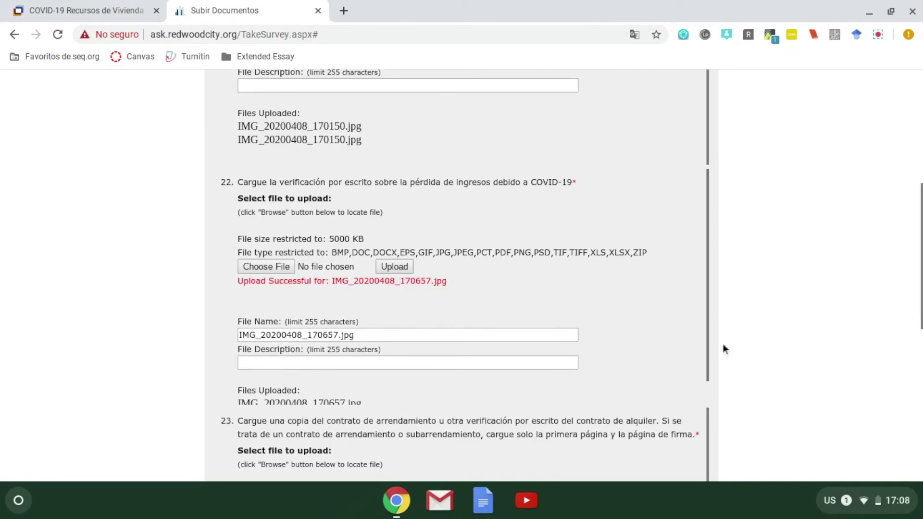
pyautogui.scroll(-1, 723, 345)
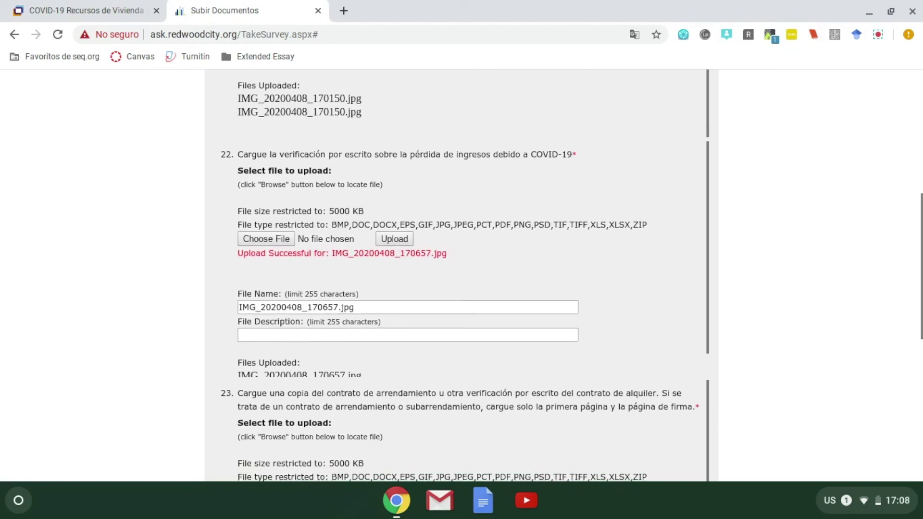
pyautogui.scroll(-1, 520, 265)
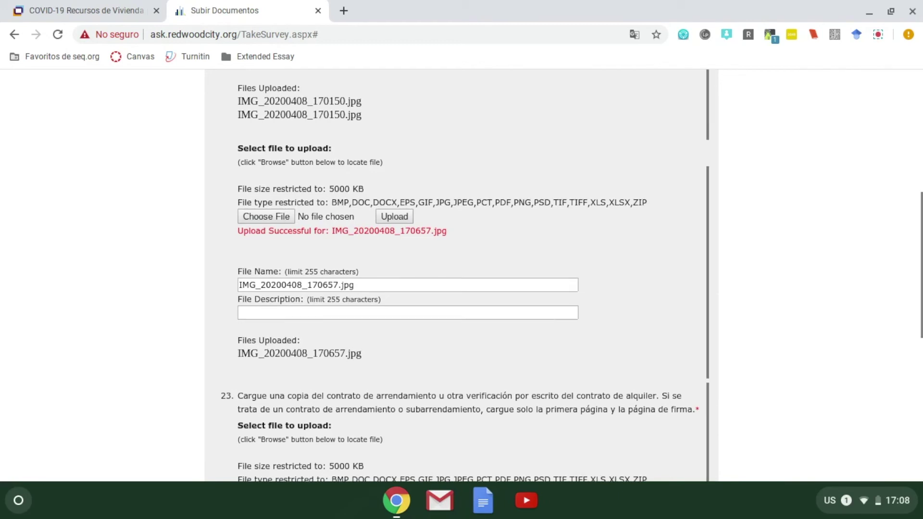
pyautogui.scroll(1, 462, 275)
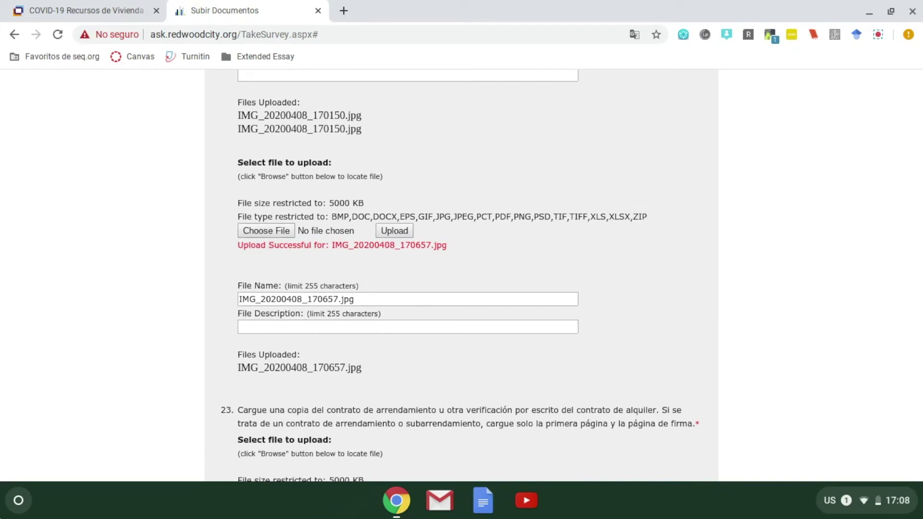
# Photograph the layoff message on the phone screen with the Cámara app, then close it.
pyautogui.click(19, 500)
pyautogui.click(351, 402)
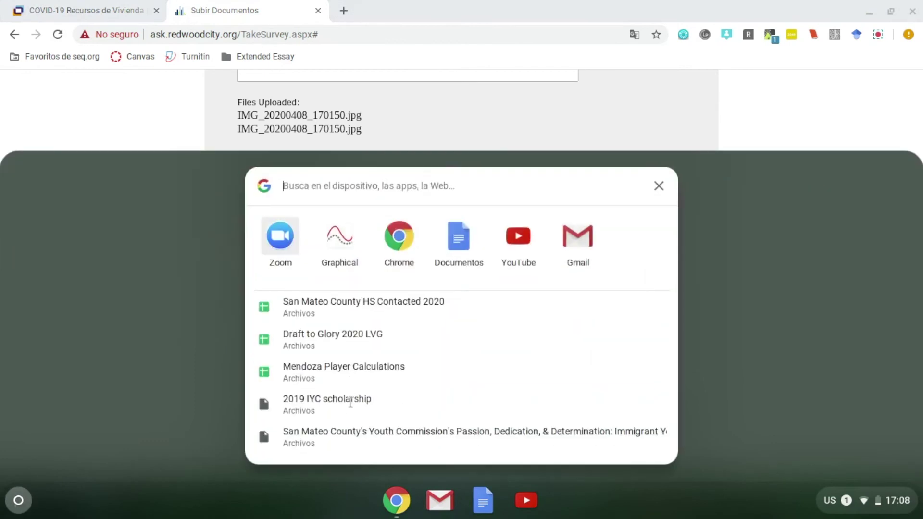
pyautogui.write('camara')
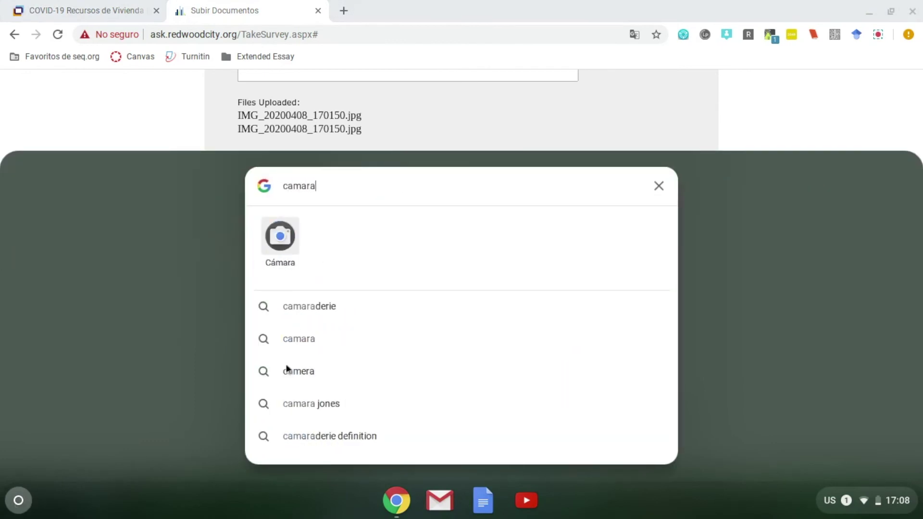
pyautogui.click(276, 244)
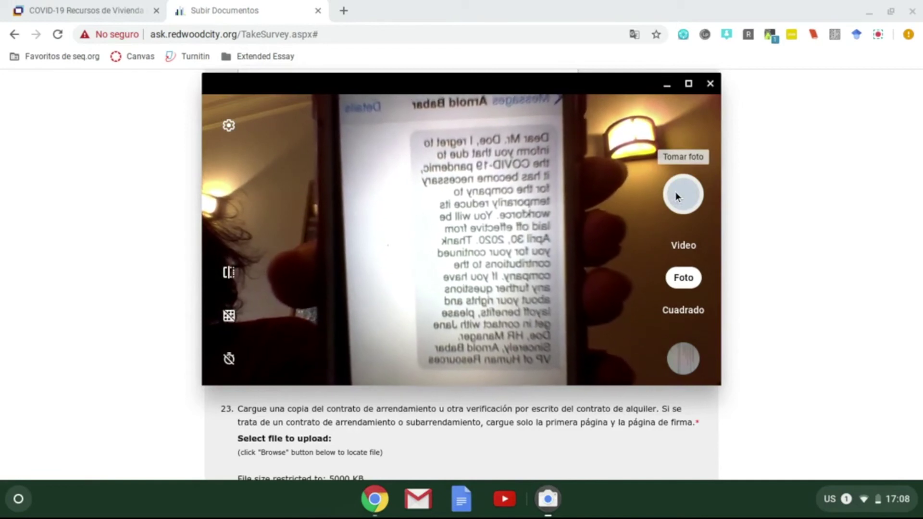
pyautogui.click(676, 192)
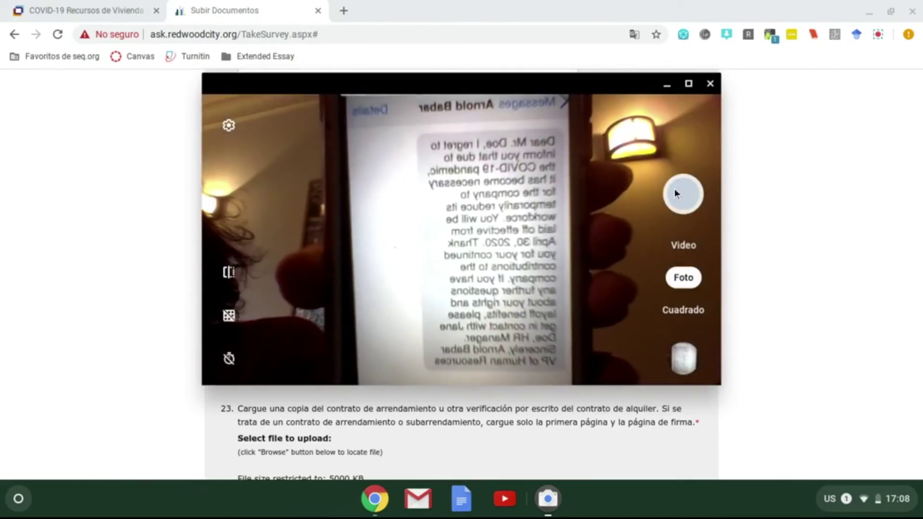
pyautogui.click(709, 85)
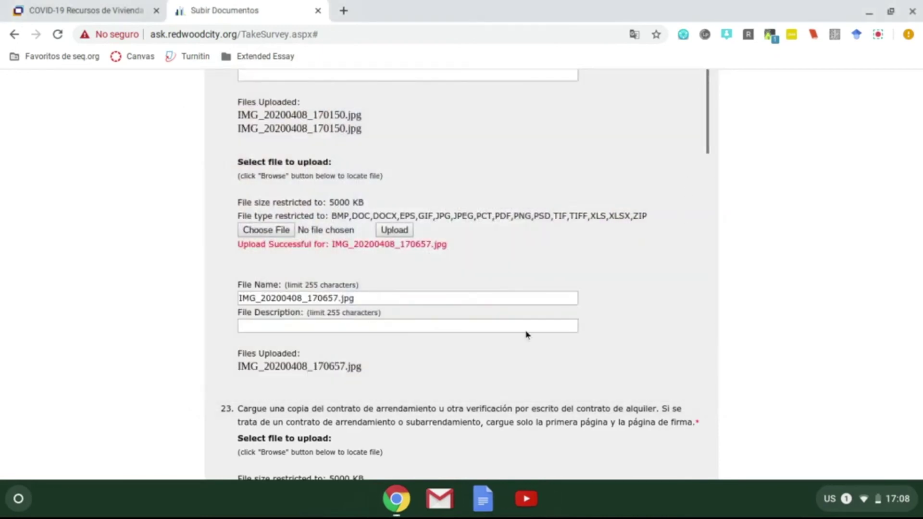
# Select IMG_20200408_170852.jpg from Descargas as question 22's next file.
pyautogui.scroll(1, 307, 269)
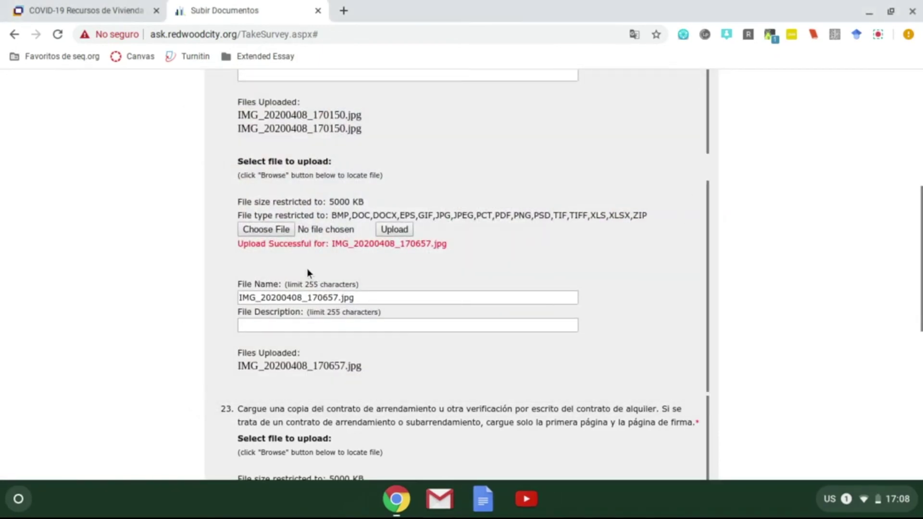
pyautogui.click(257, 232)
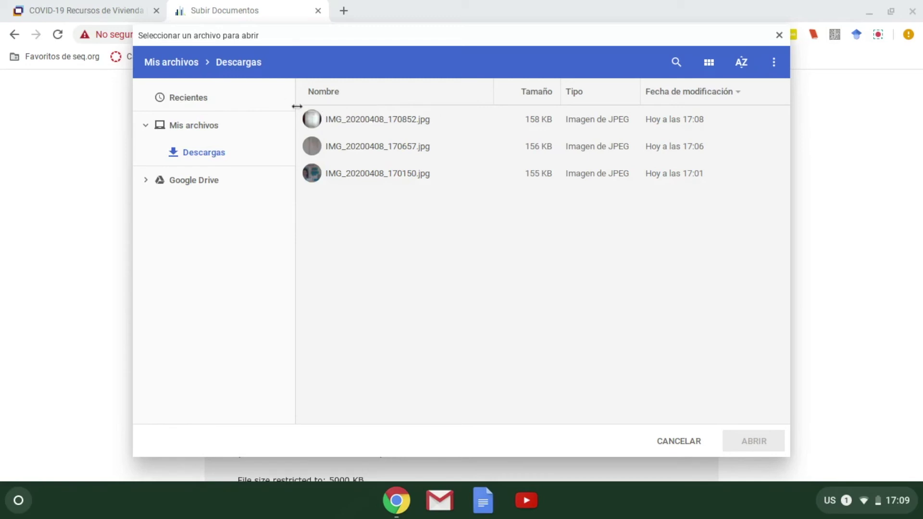
pyautogui.click(360, 118)
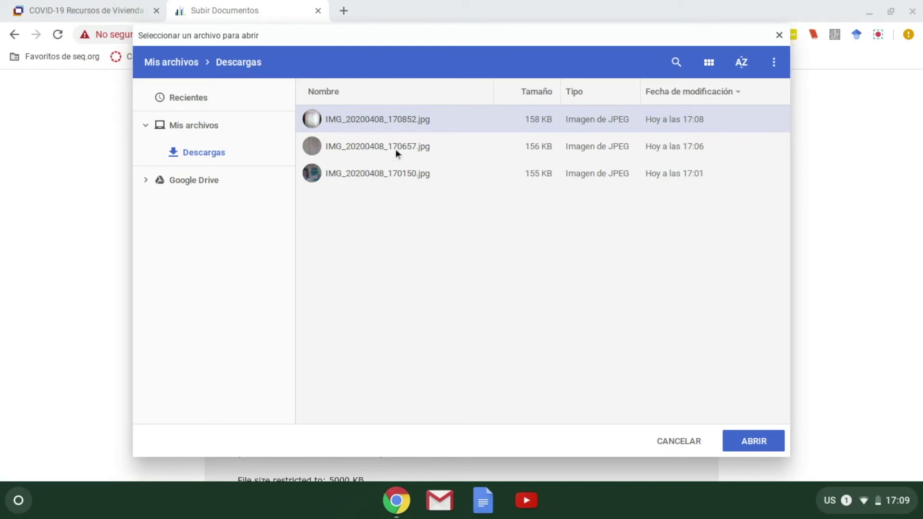
pyautogui.click(760, 448)
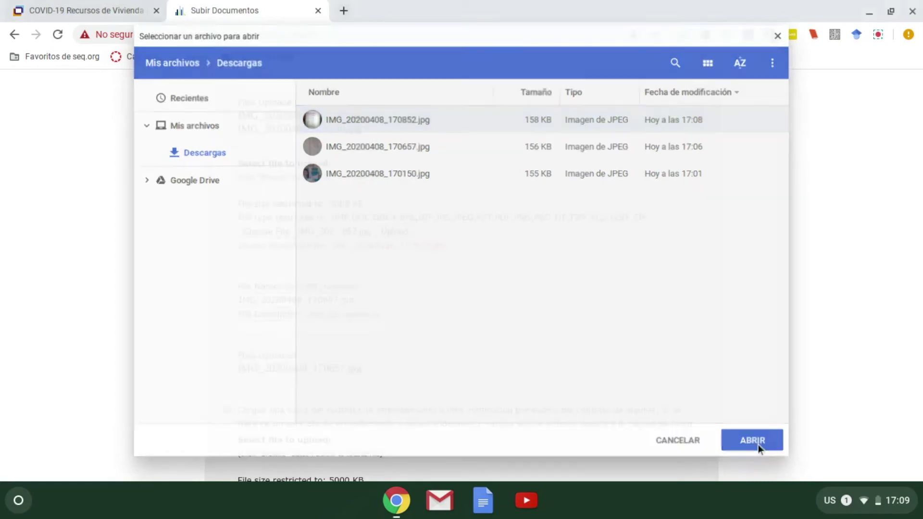